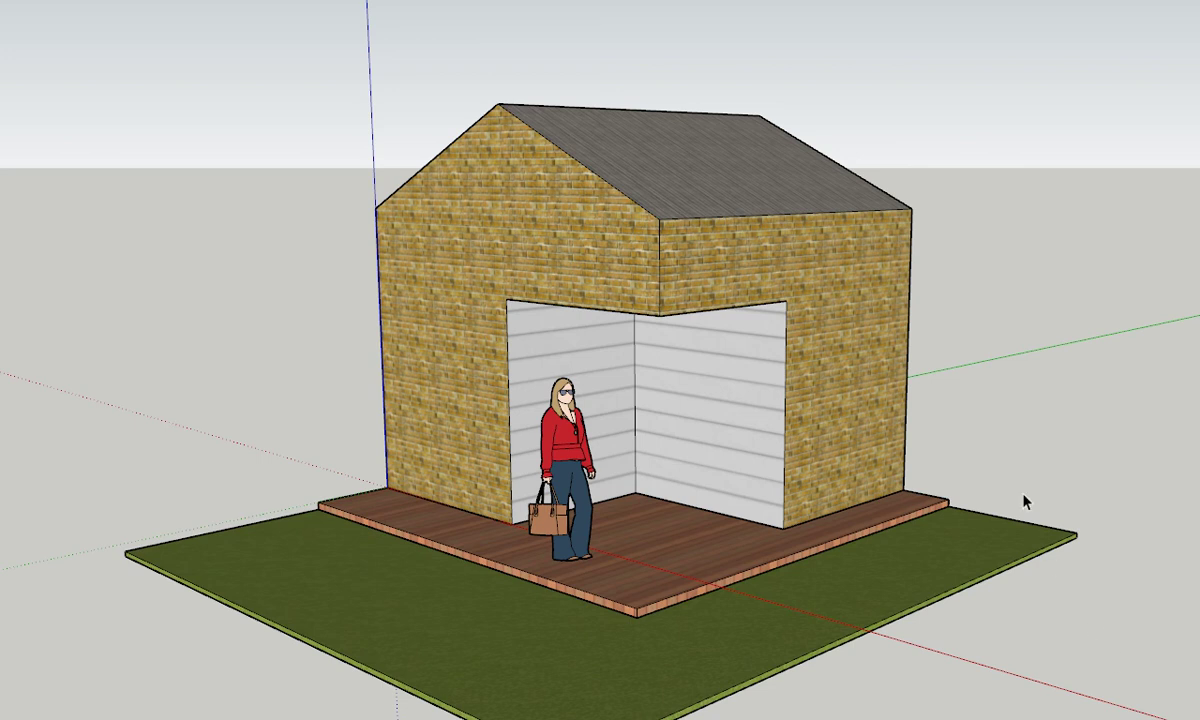
Inspect the deck, grass and house, then delete the default cube
mouse_move(619, 463)
middle_down()
mouse_move(660, 502)
mouse_move(616, 461)
middle_up()
click(633, 547)
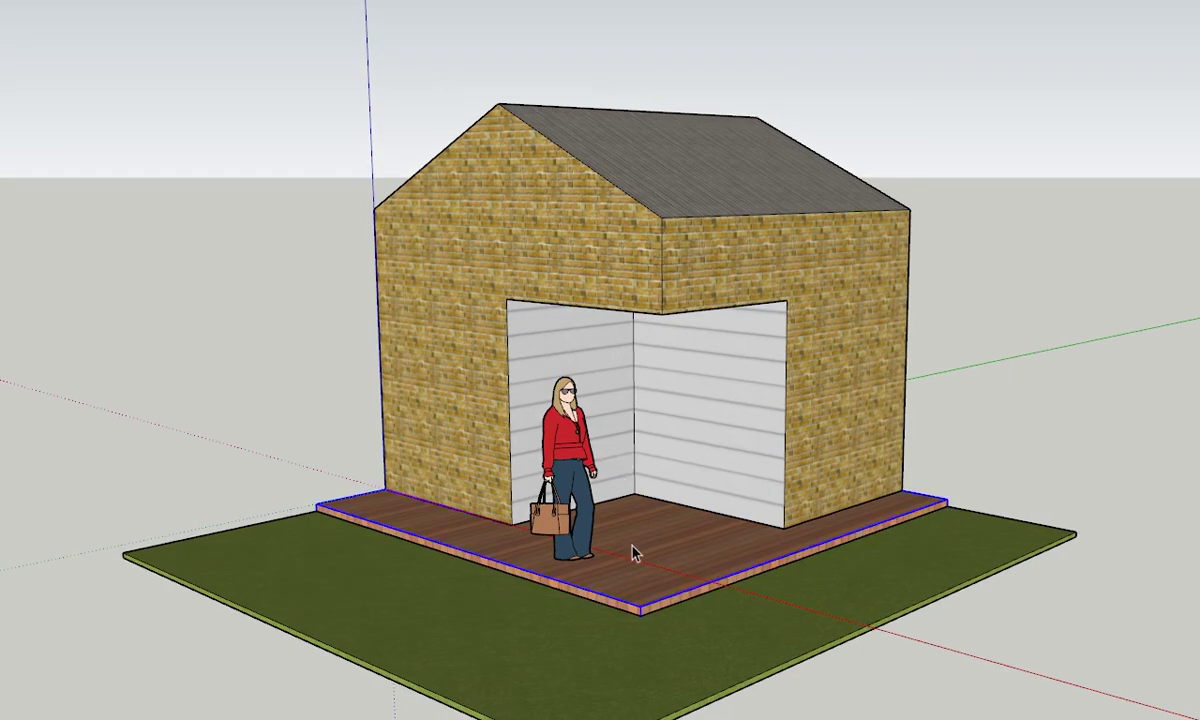
click(371, 590)
click(437, 388)
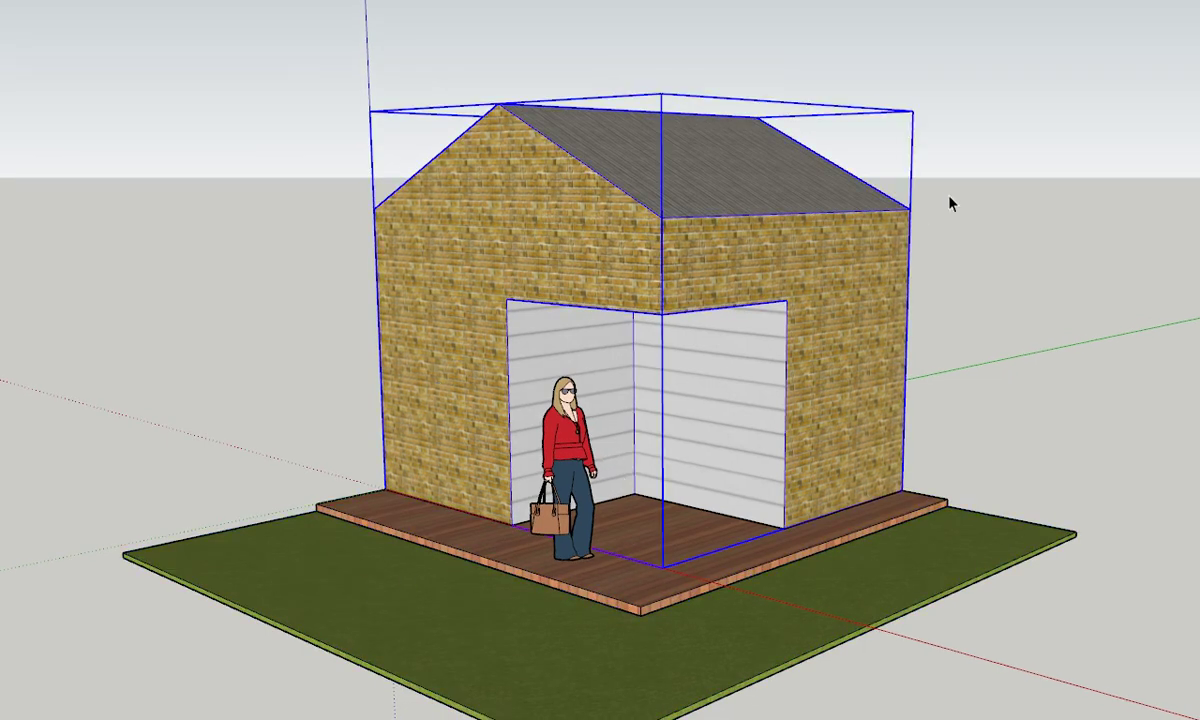
click(1007, 180)
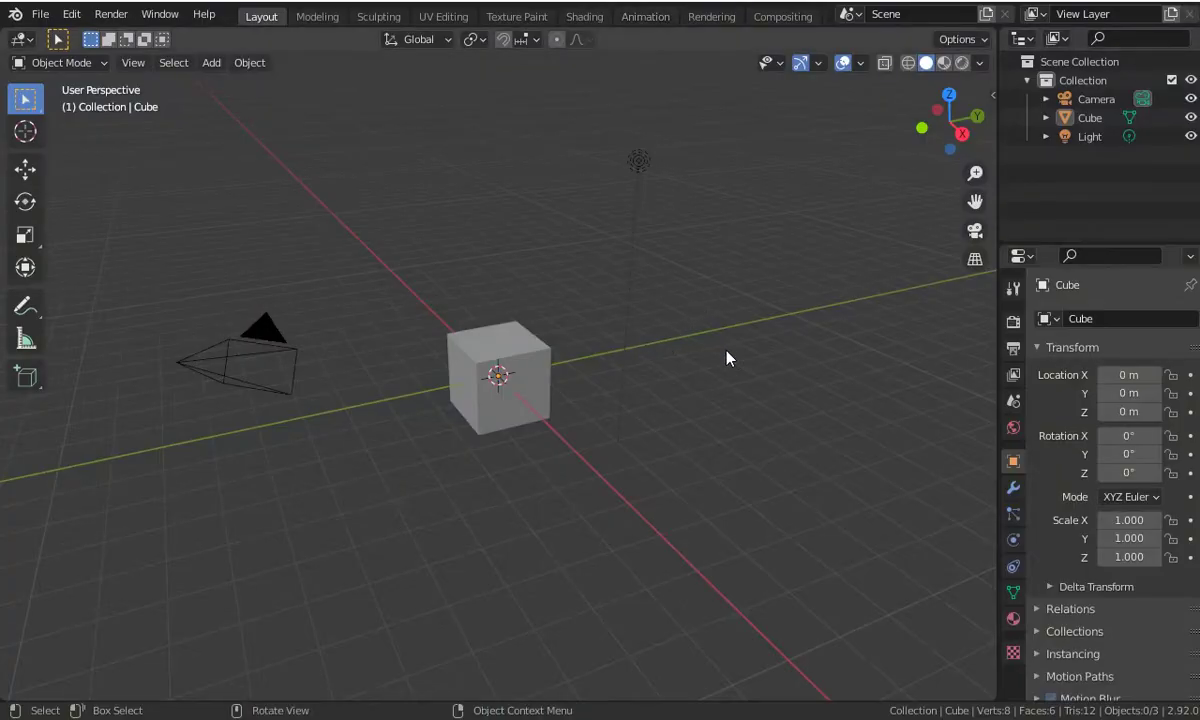
click(485, 346)
key(Delete)
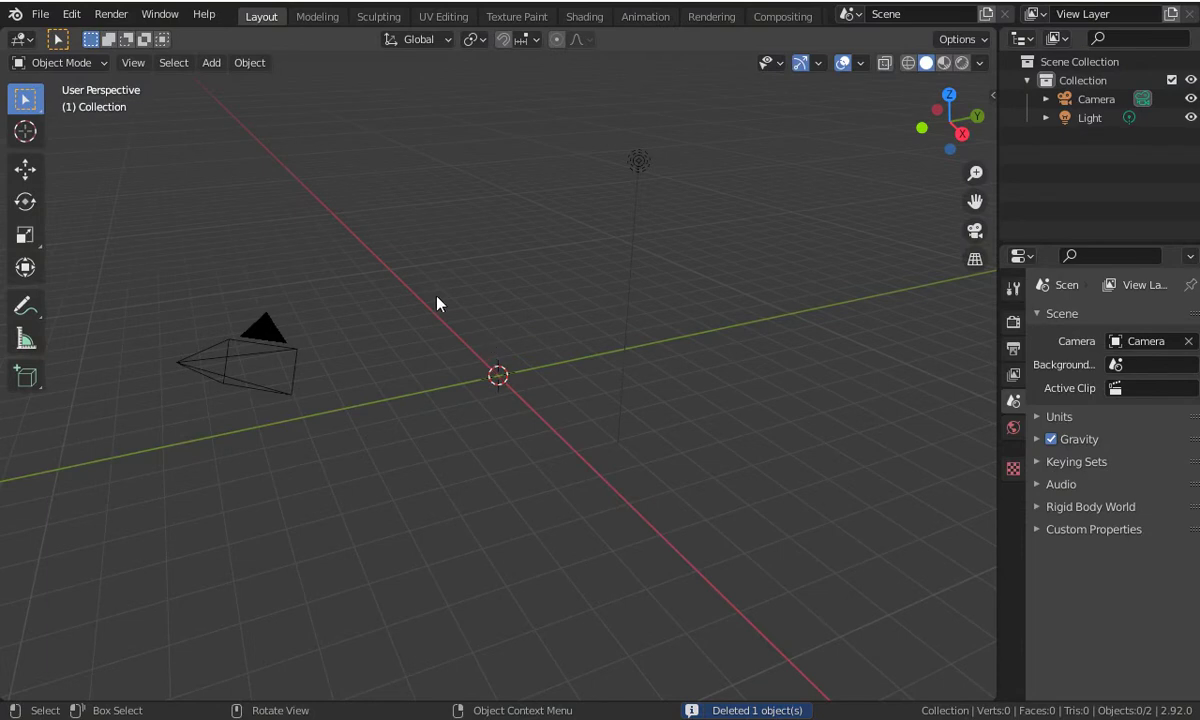
Import the SketchUp scene ble2.skp into the file
click(41, 15)
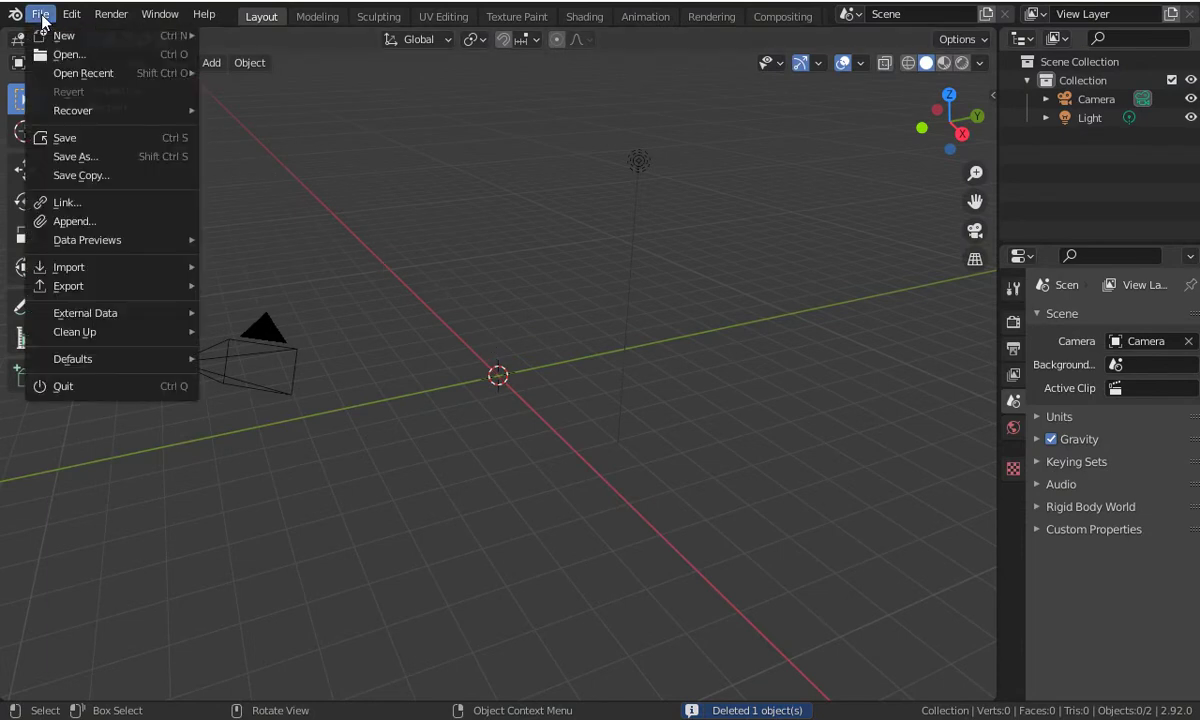
mouse_move(69, 267)
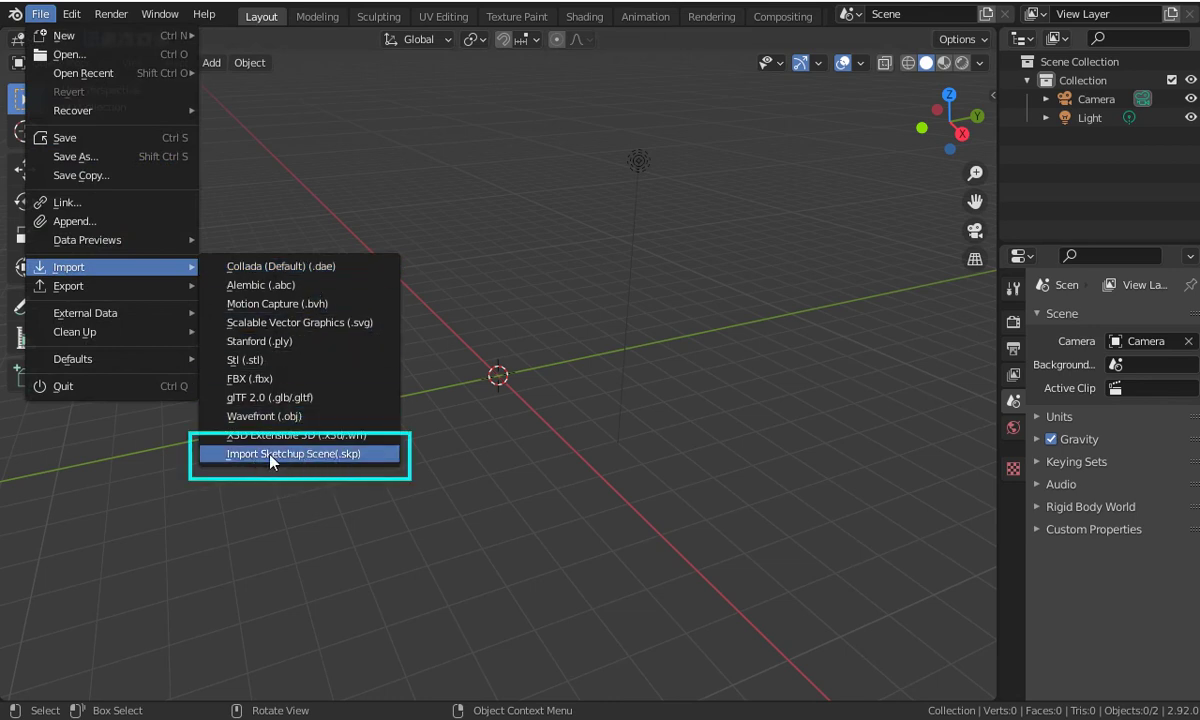
click(360, 456)
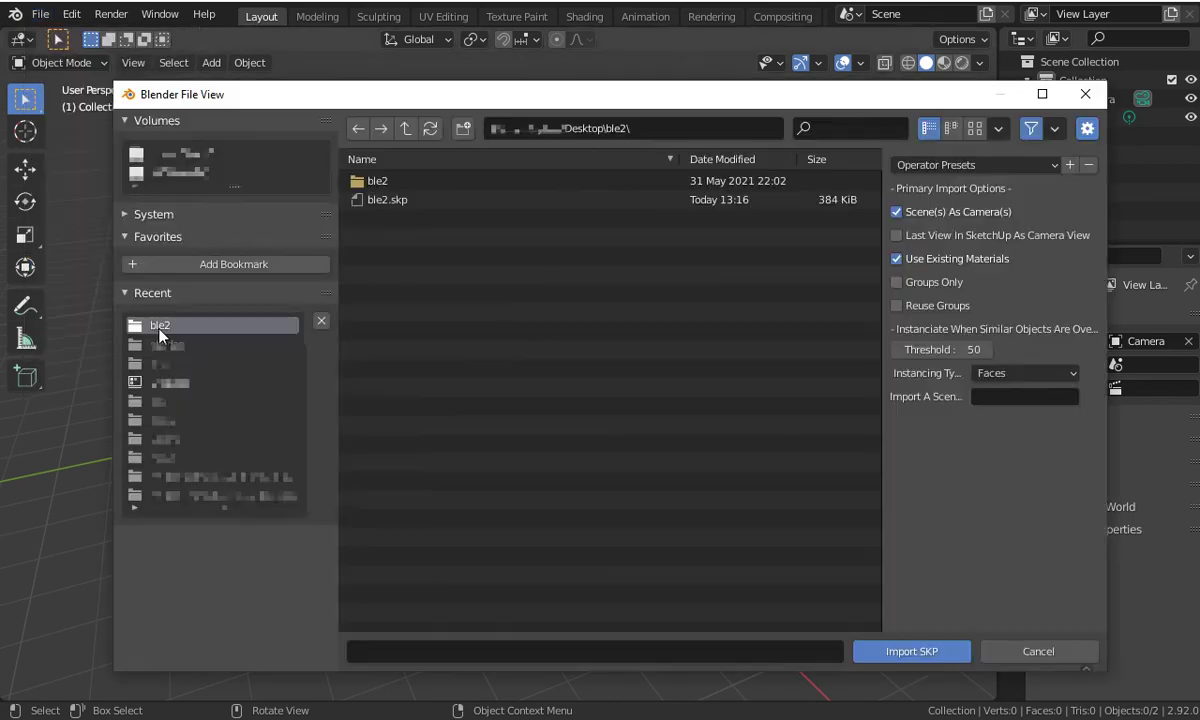
click(427, 200)
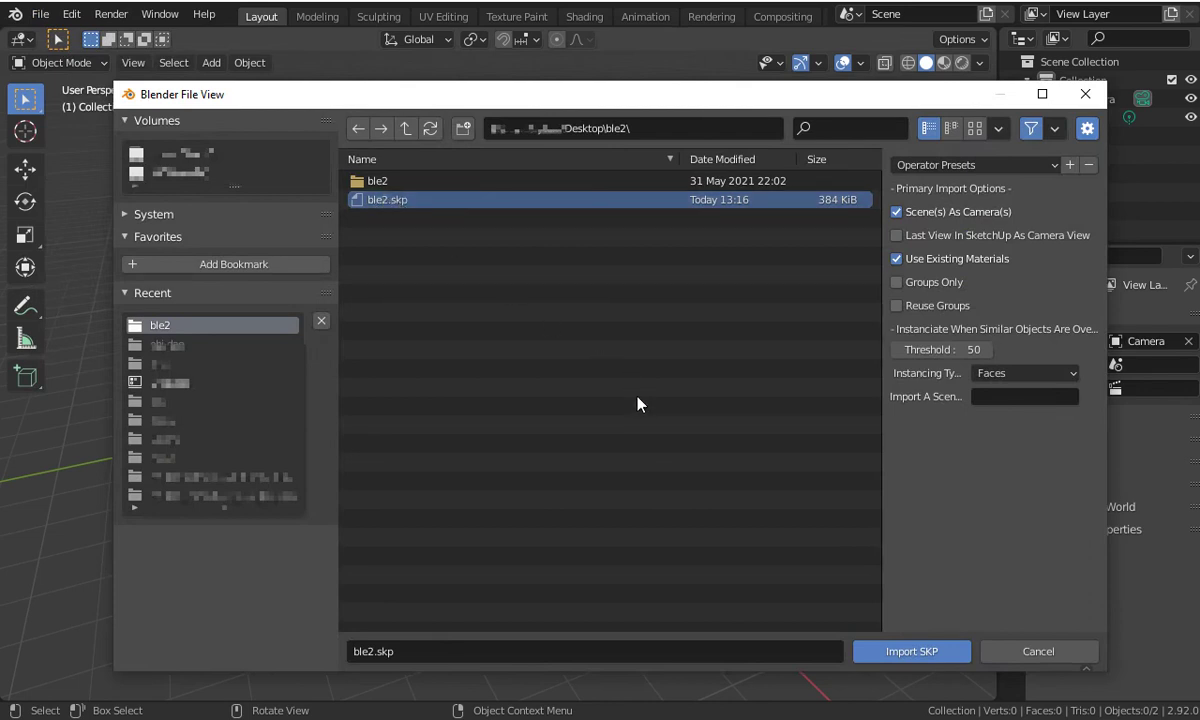
click(898, 655)
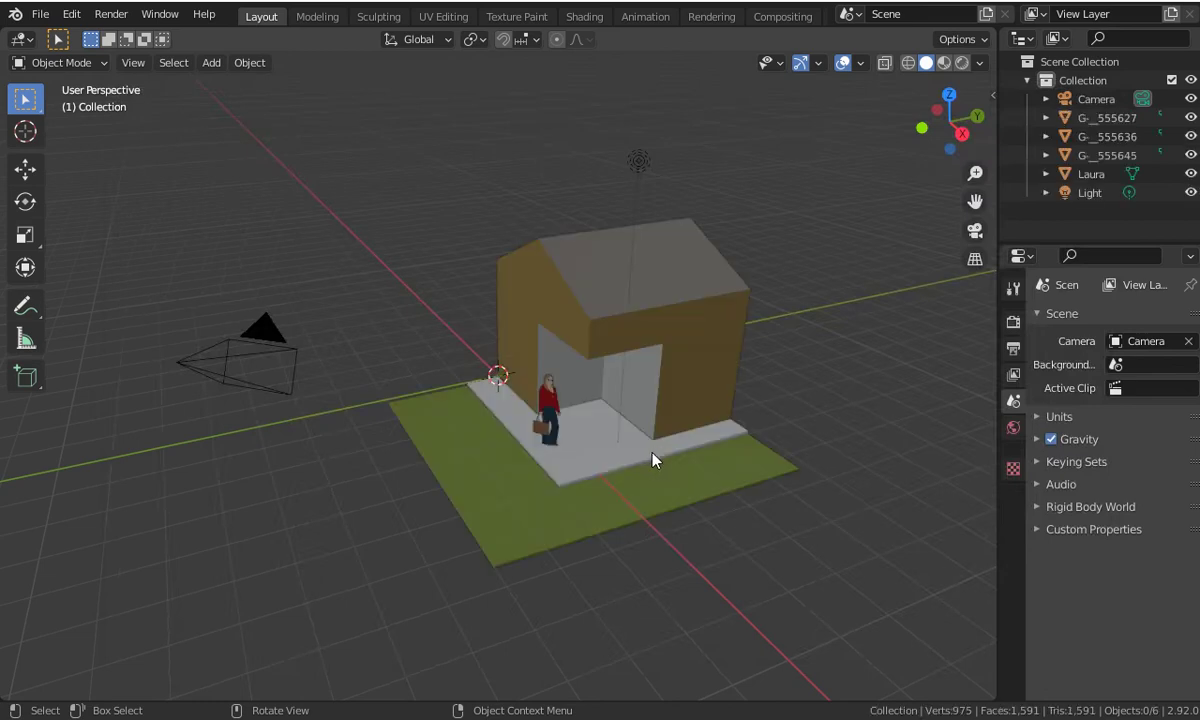
From a near top view, select the light and move it along Y to -2.7747
mouse_move(595, 541)
middle_down()
mouse_move(696, 533)
mouse_move(710, 541)
mouse_move(699, 565)
middle_up()
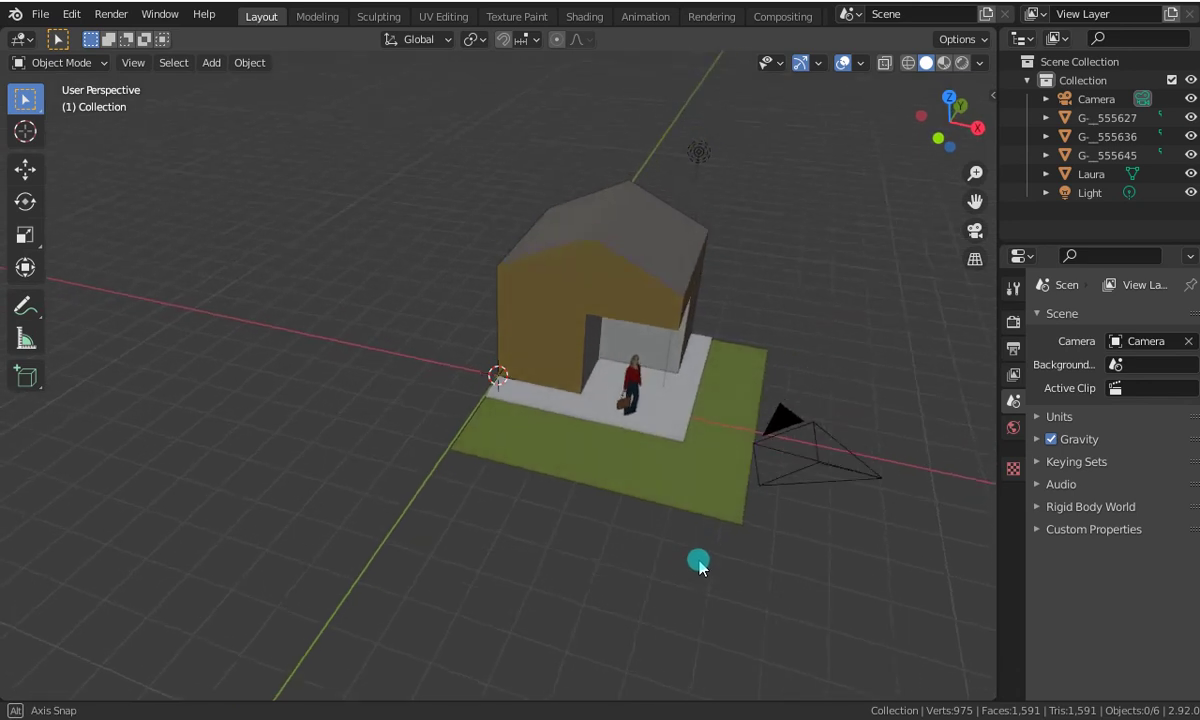
mouse_move(691, 423)
middle_down()
mouse_move(573, 425)
mouse_move(569, 415)
middle_up()
middle_drag(556, 299, 590, 377)
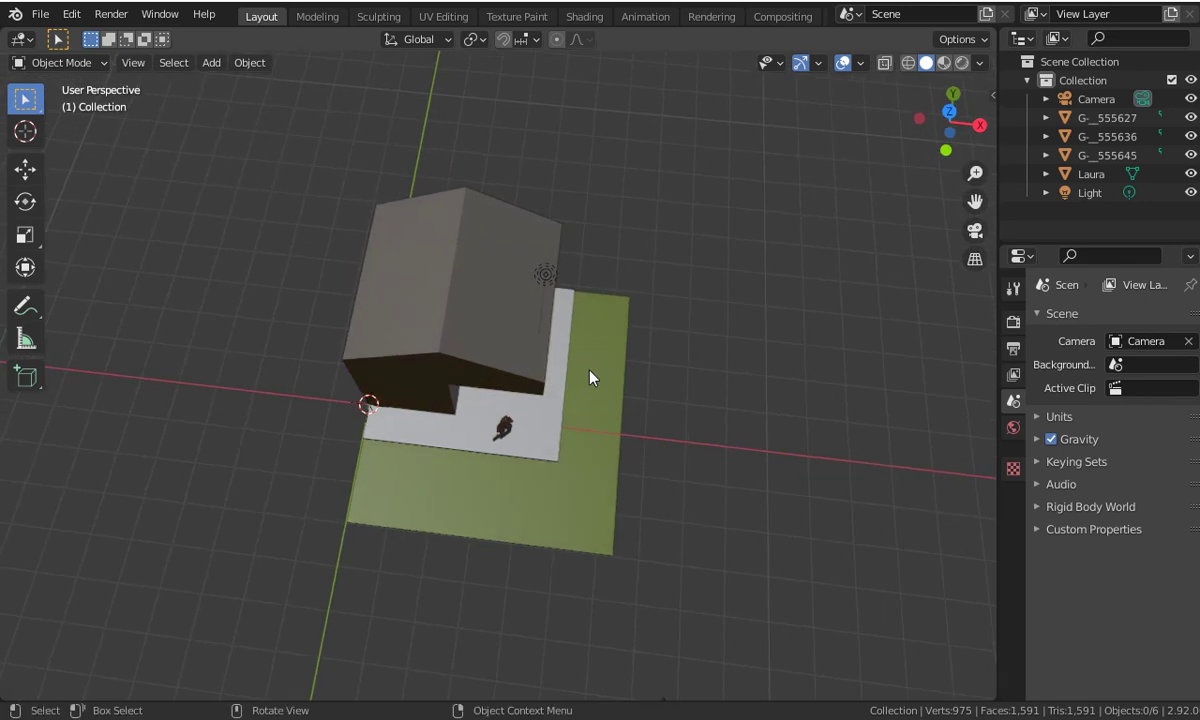
click(545, 276)
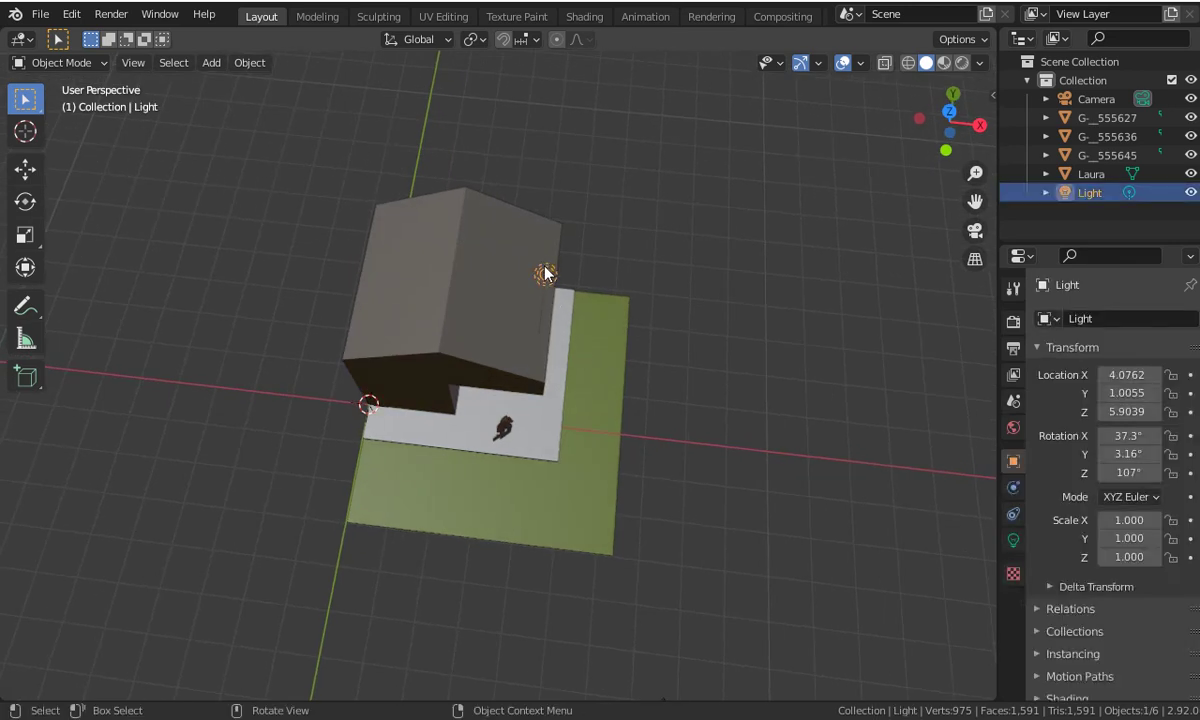
key(g)
key(y)
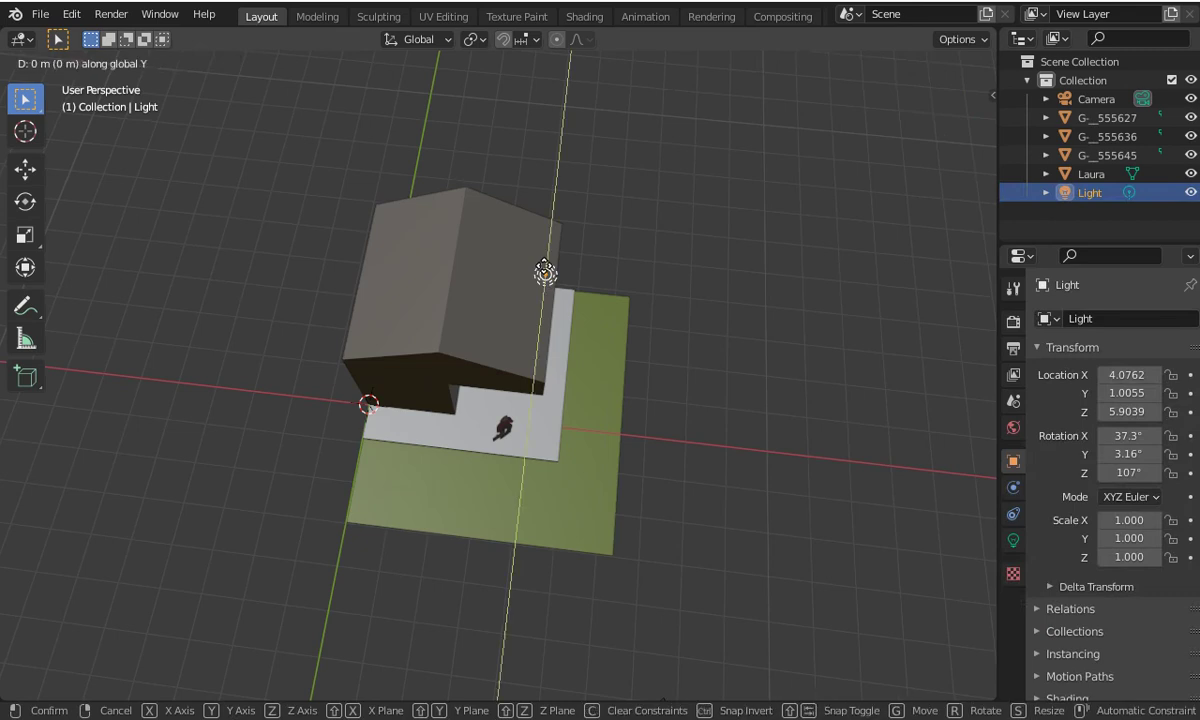
click(490, 480)
Move the light along X to 5.4616, deselect it and return to perspective
key(g)
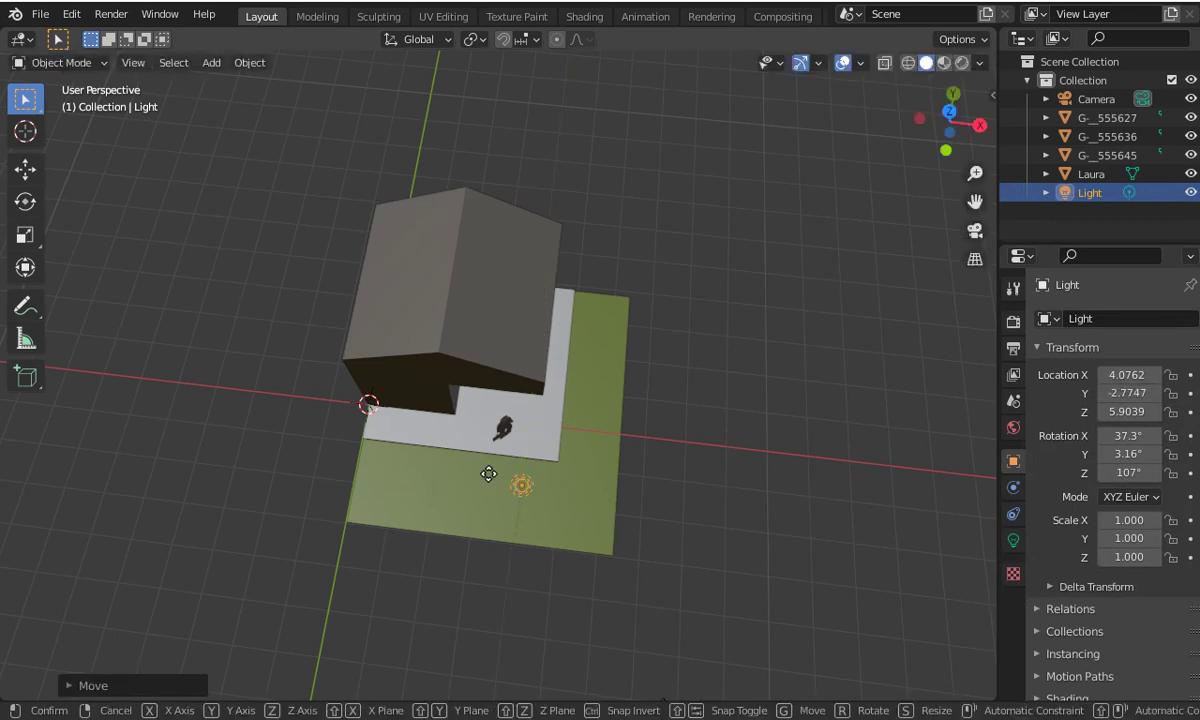
key(x)
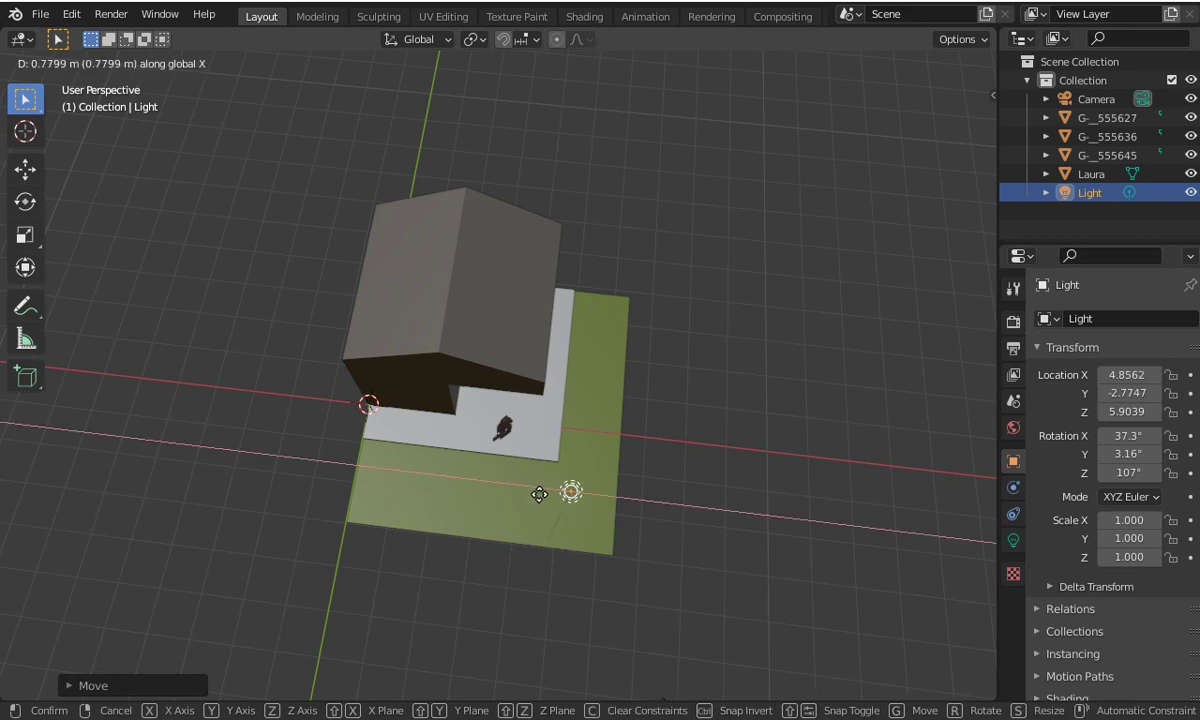
click(575, 517)
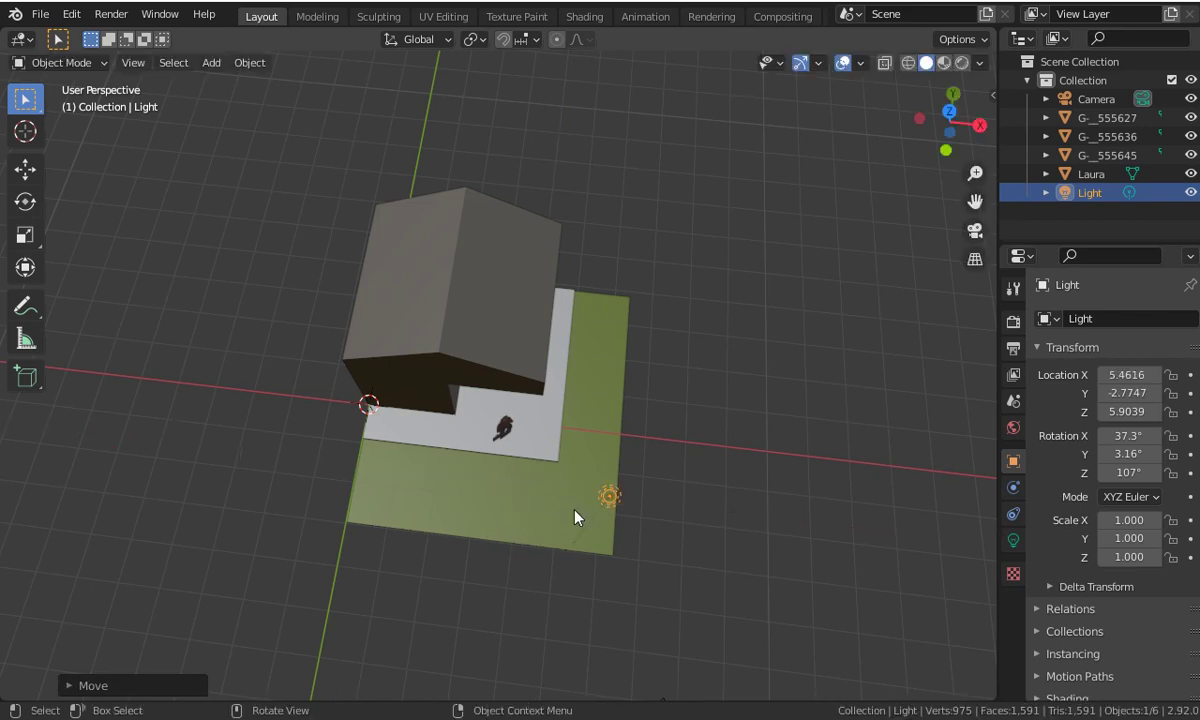
click(685, 400)
middle_drag(670, 643, 591, 456)
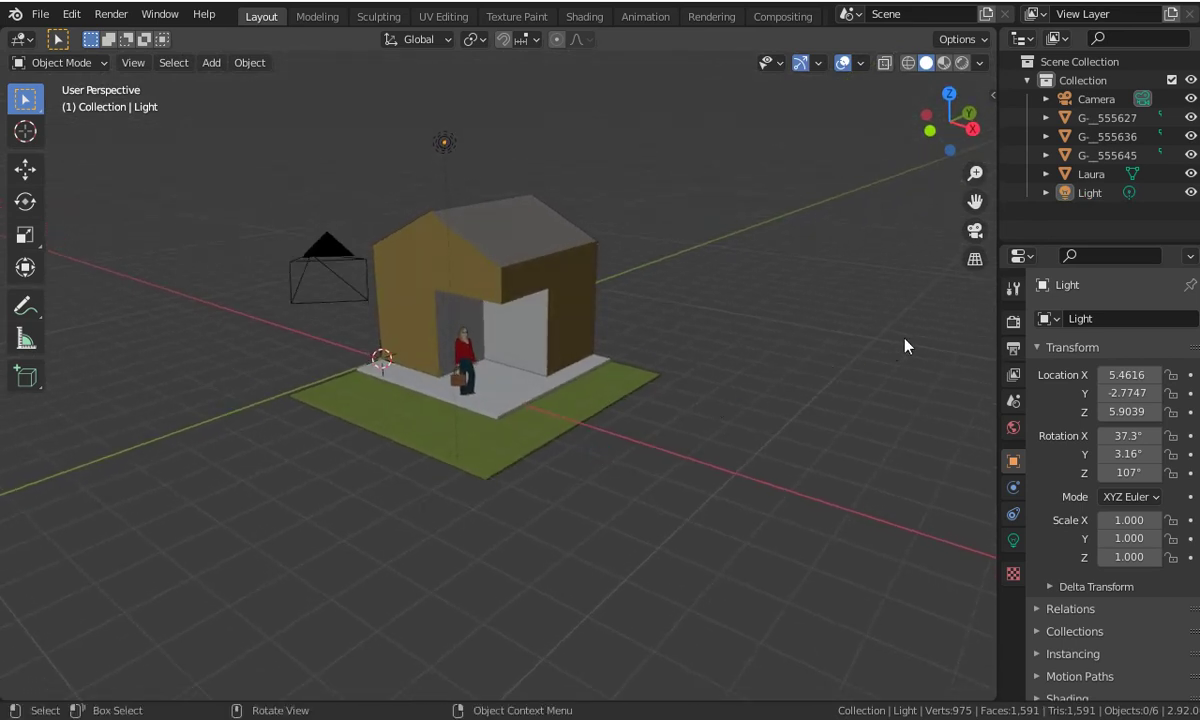
Set the render engine to Cycles with GPU Compute as the render device
click(1013, 322)
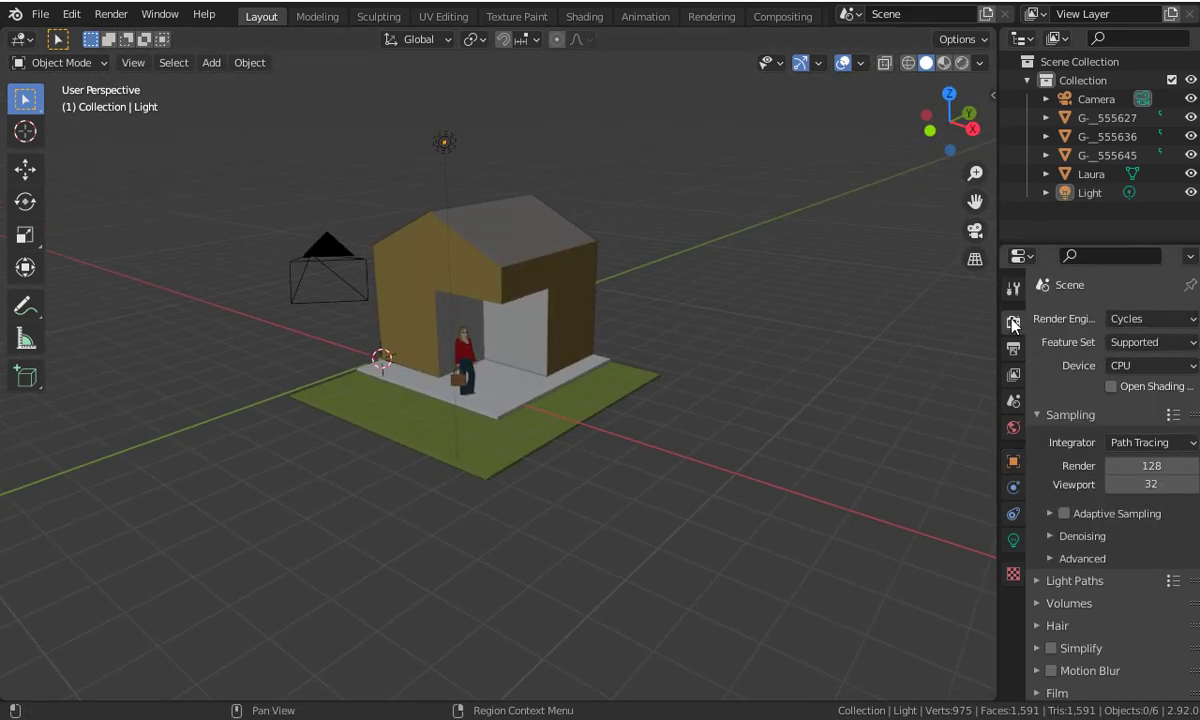
click(1129, 318)
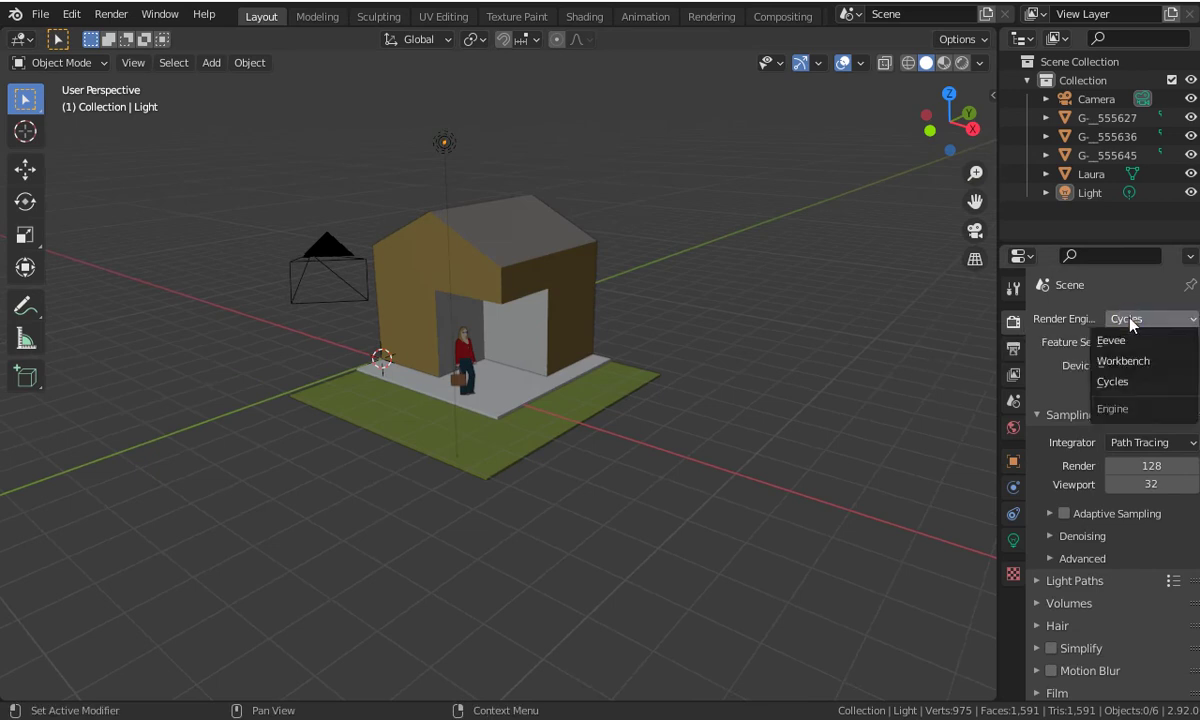
click(1101, 381)
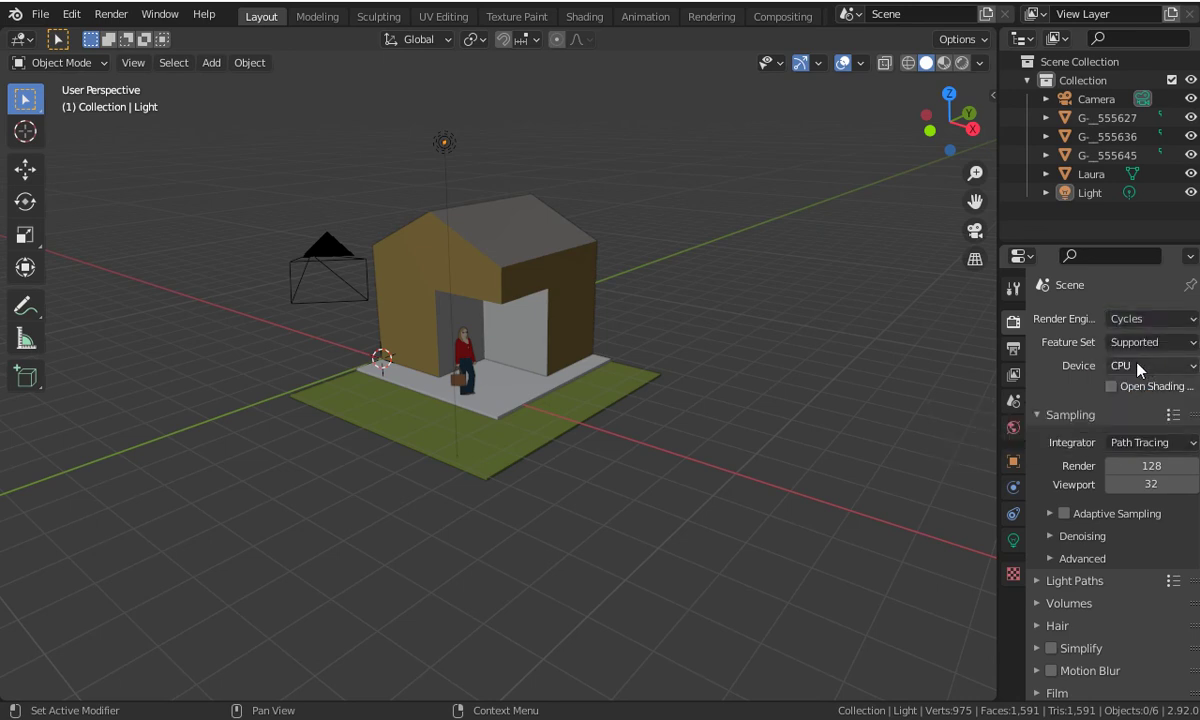
click(1137, 364)
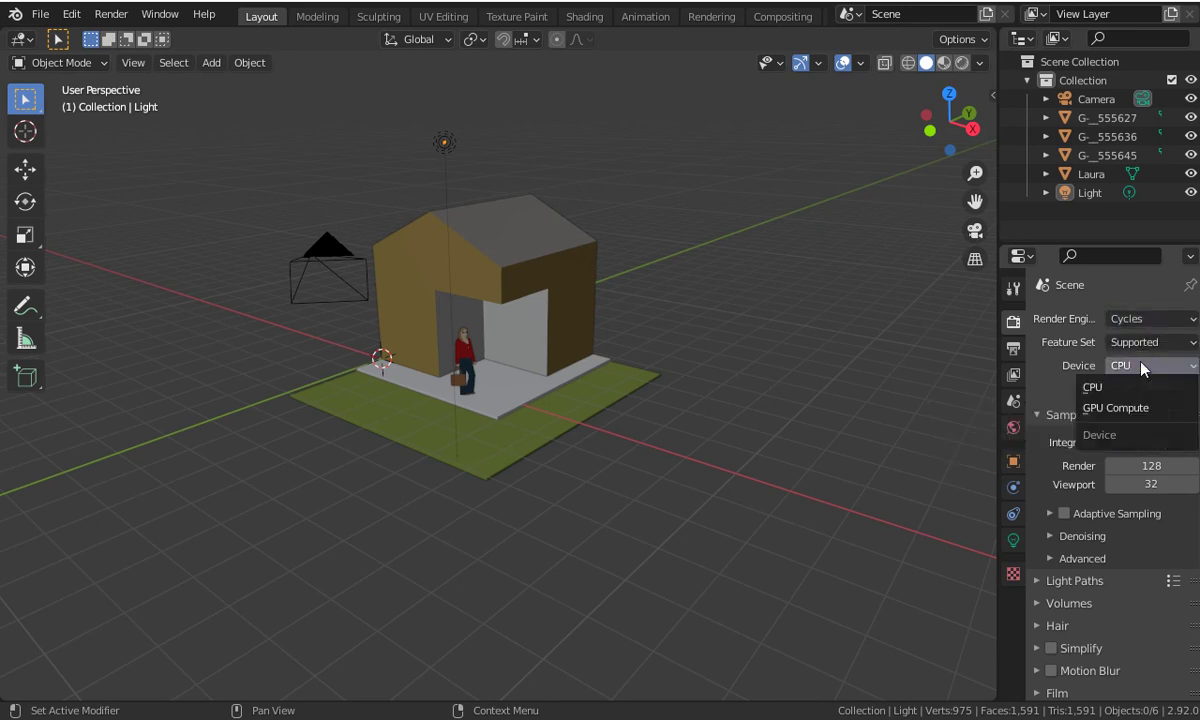
click(1108, 408)
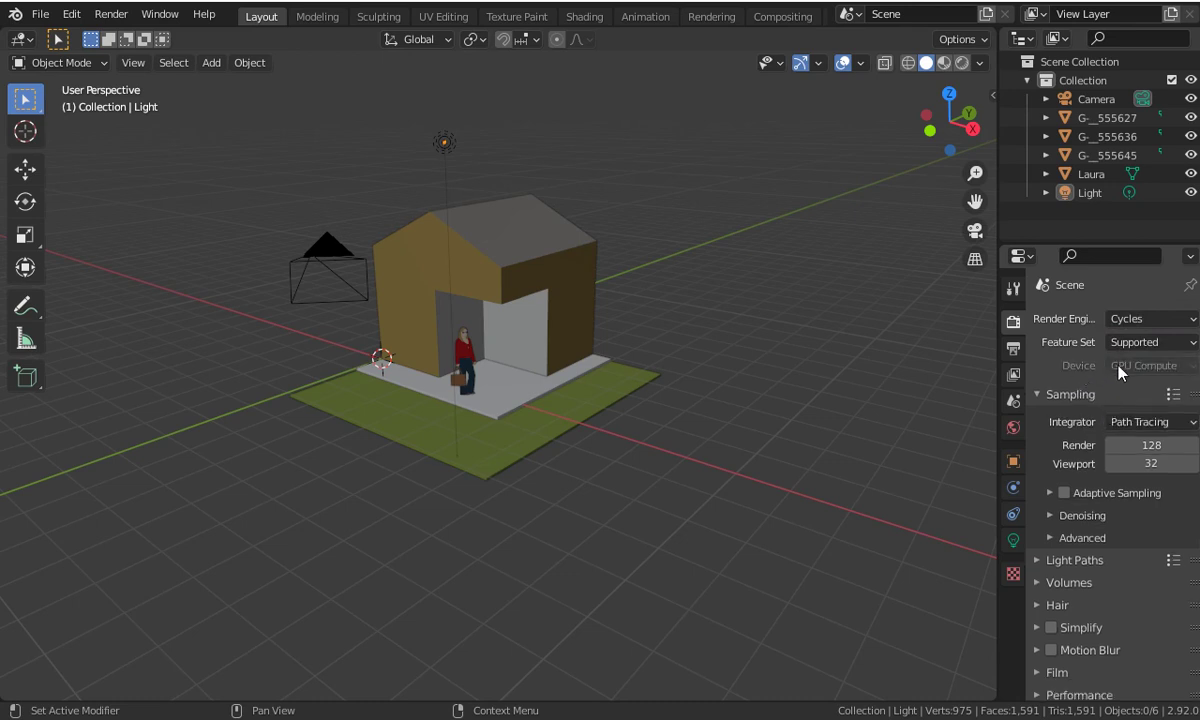
click(1137, 366)
click(1137, 366)
click(71, 14)
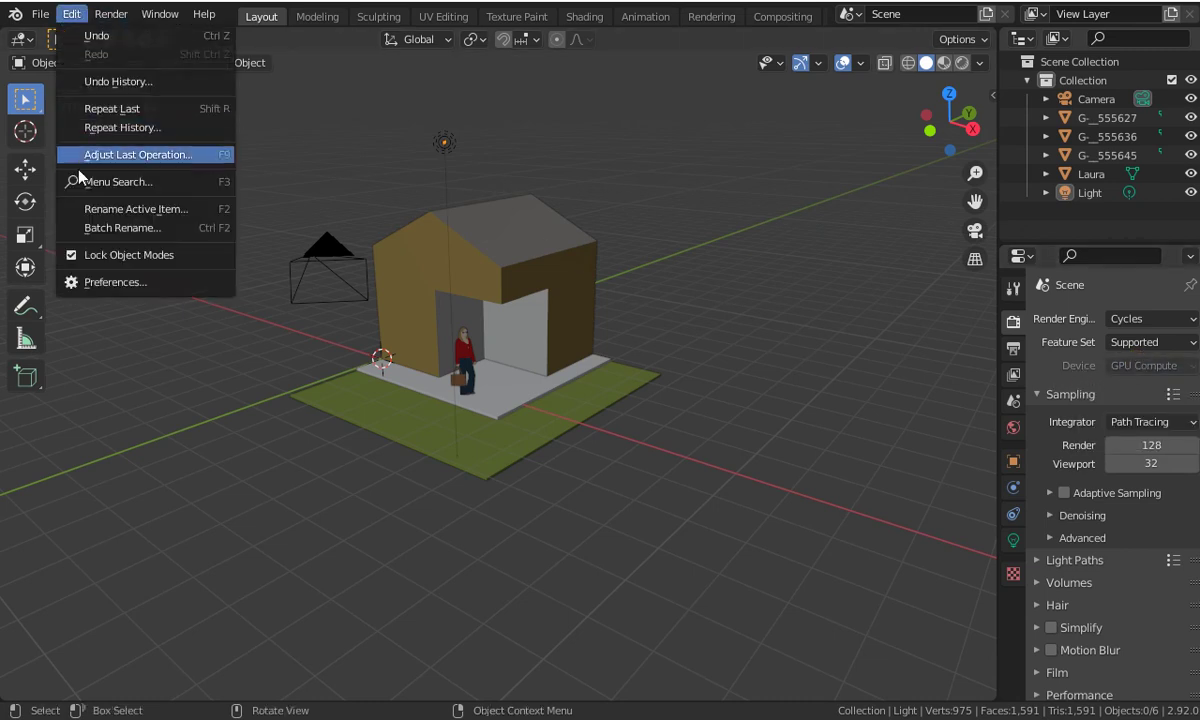
Enable the NVIDIA GeForce GTX 1050 Ti as a CUDA device in System preferences
click(100, 280)
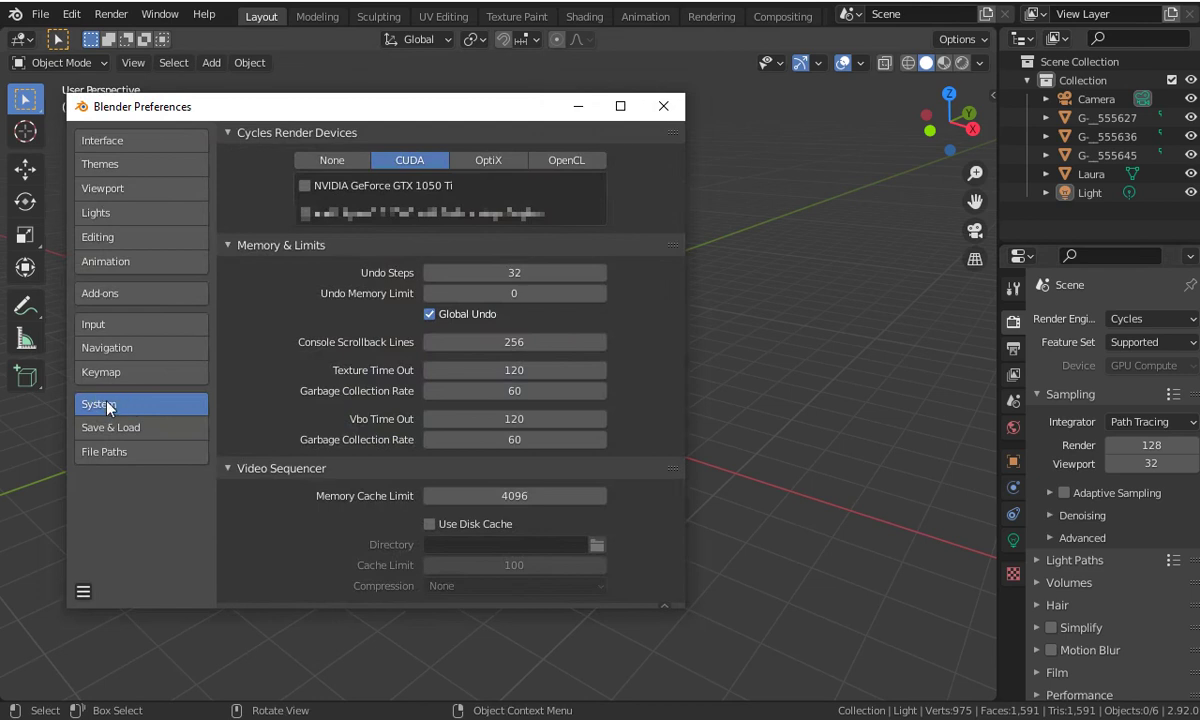
click(308, 188)
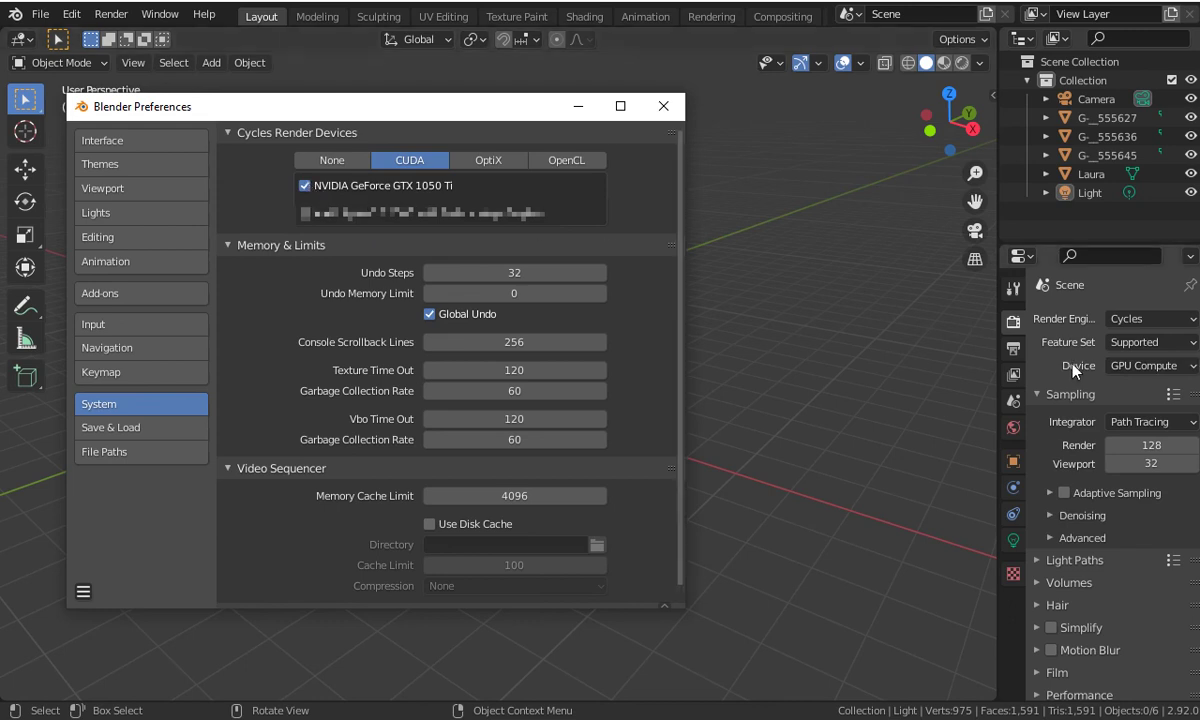
click(663, 106)
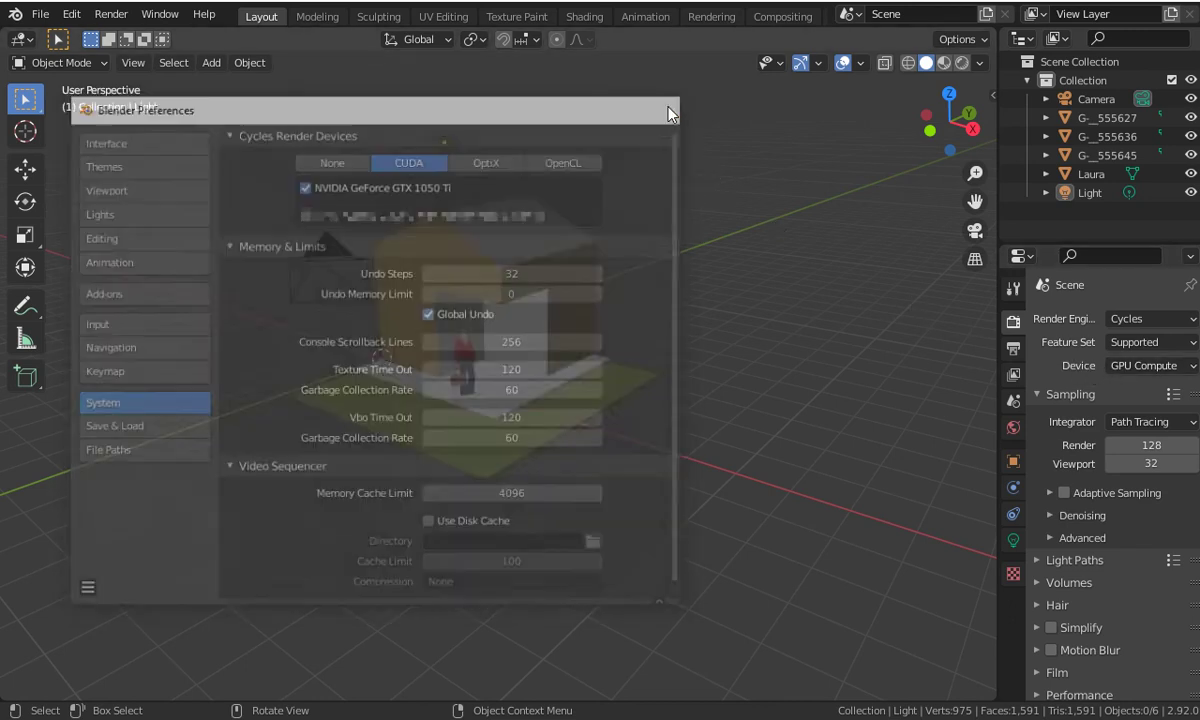
Confirm GPU Compute is still selected and expand the Performance panel
click(1132, 368)
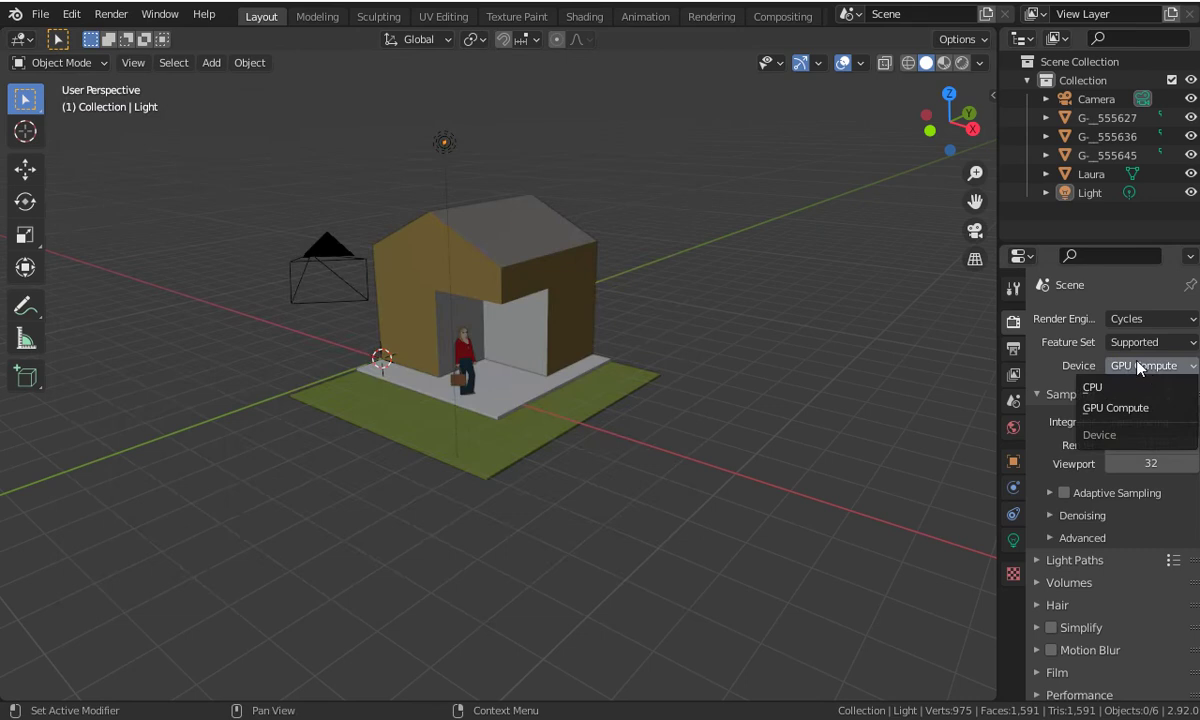
scroll(1045, 468, down, 2)
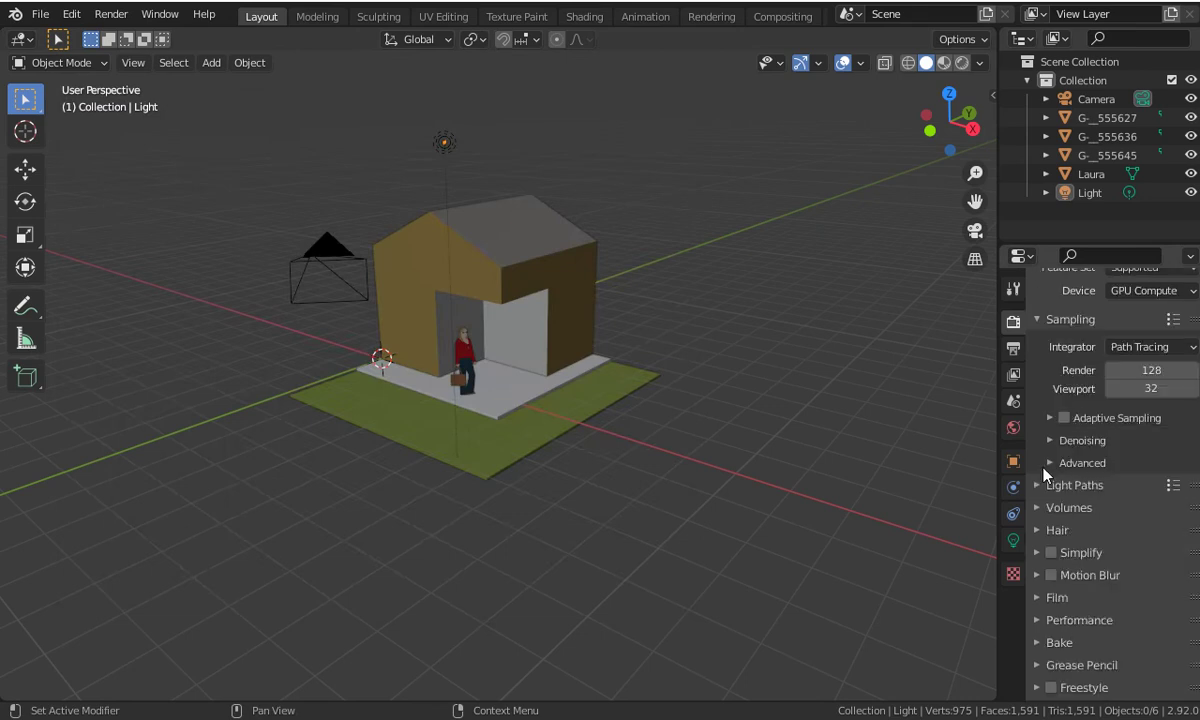
scroll(1040, 493, down, 2)
click(1037, 600)
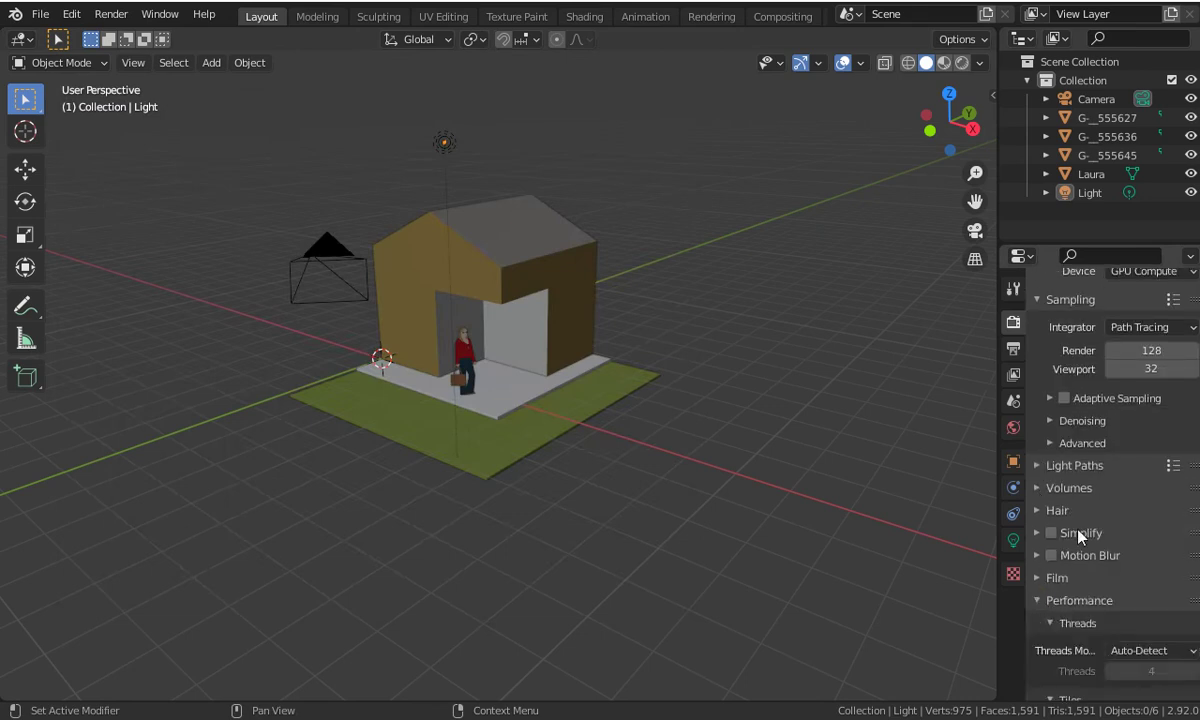
scroll(1075, 522, down, 5)
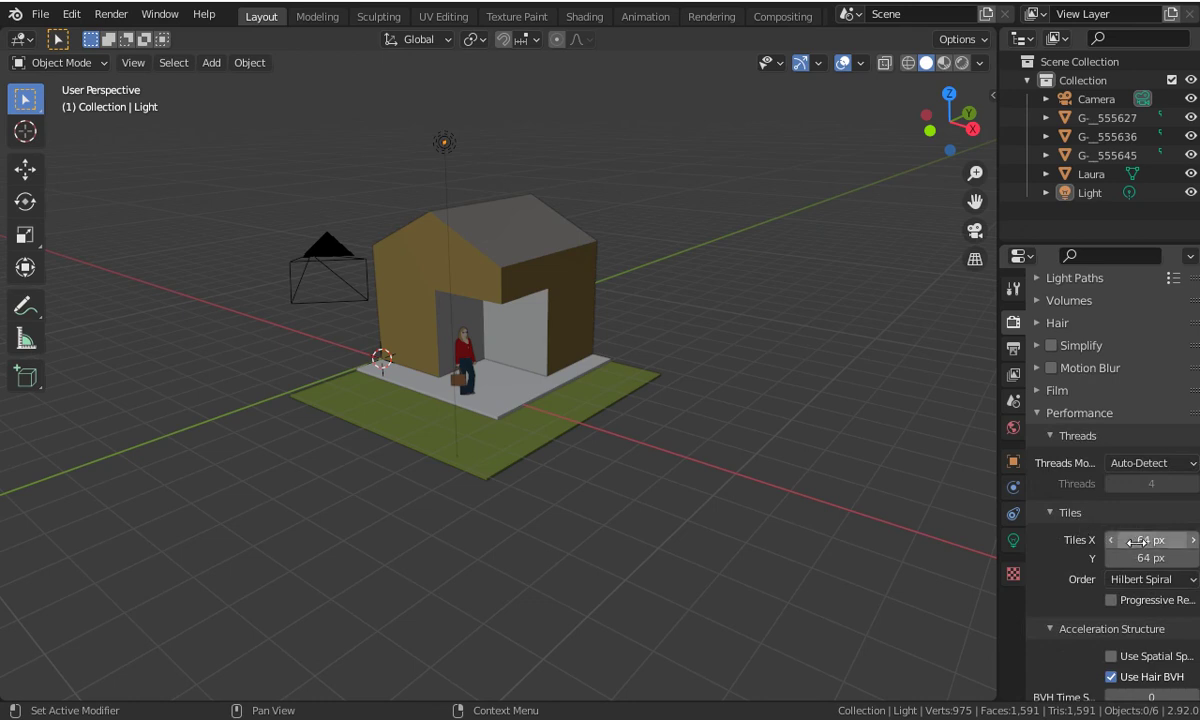
Set the render tiles to 256 px for both Tiles X and Tiles Y
click(1140, 540)
text(256)
key(Return)
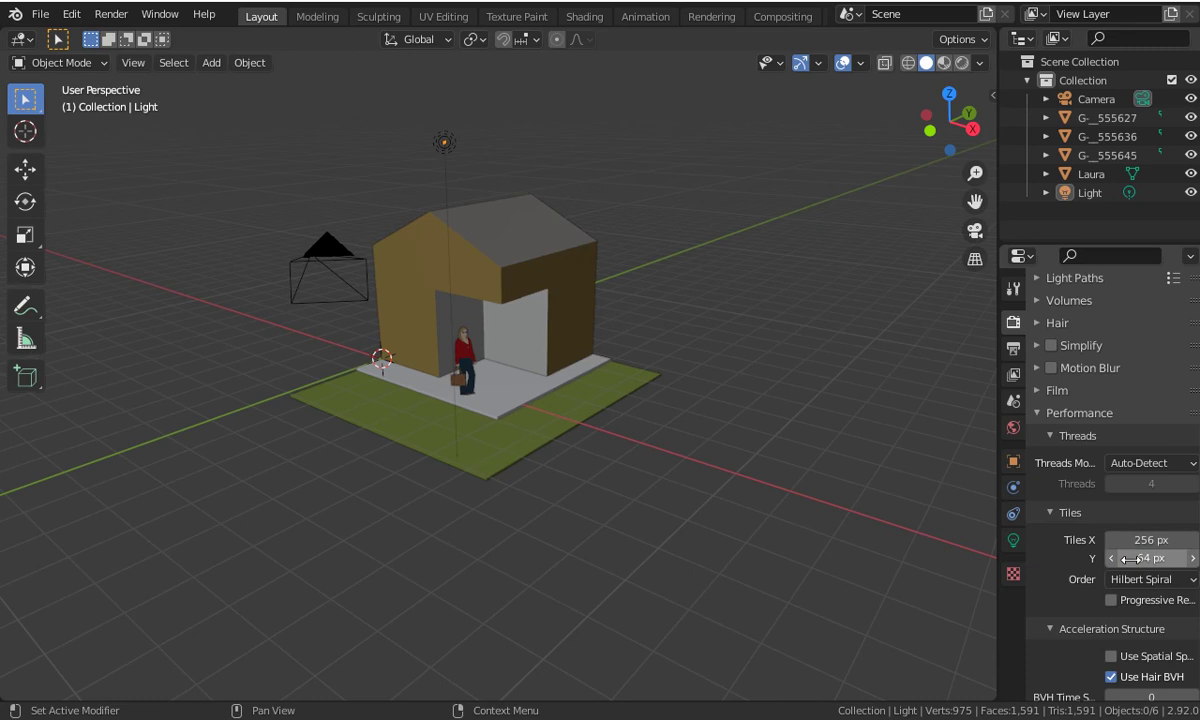
click(1134, 559)
text(256)
key(Return)
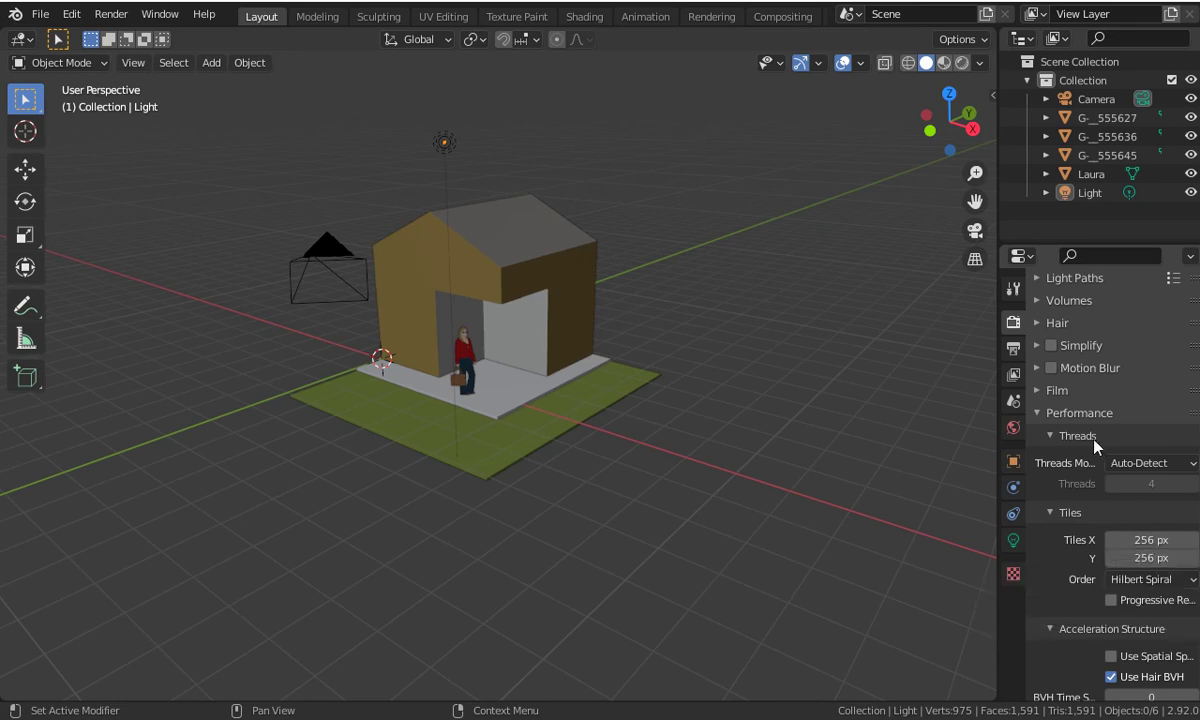
scroll(1095, 440, up, 5)
scroll(1095, 440, up, 1)
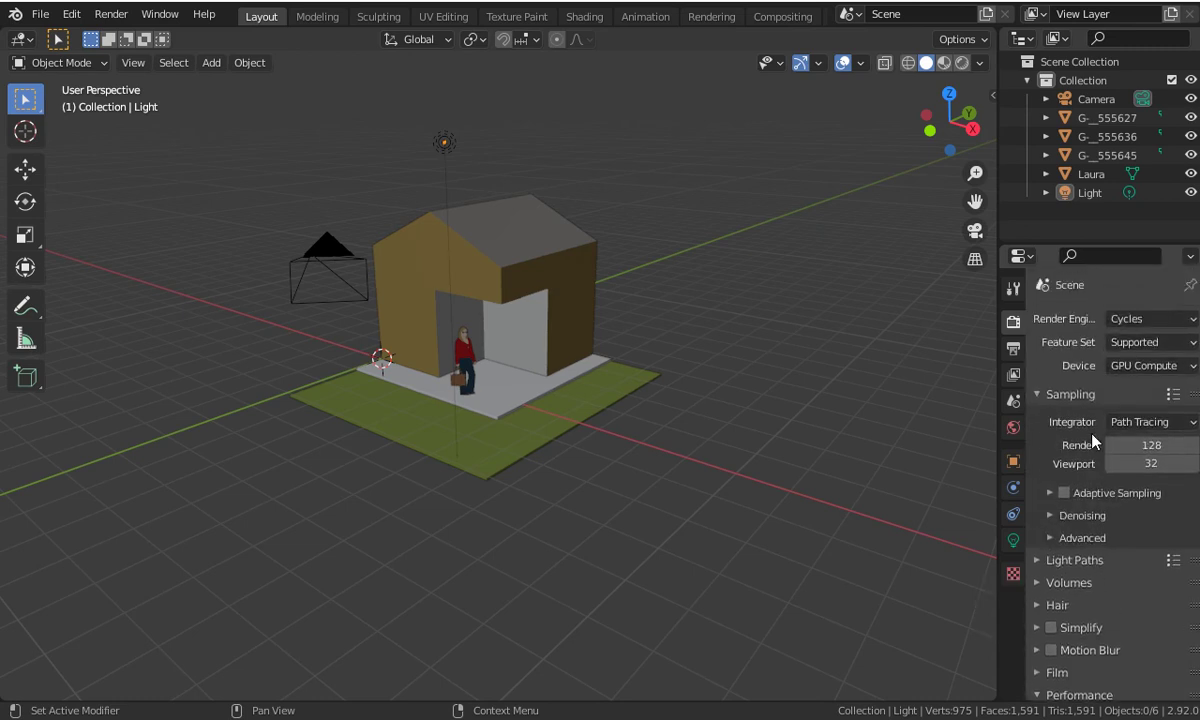
Check the 1920 × 1080 output resolution and orbit to face the house front
click(1014, 348)
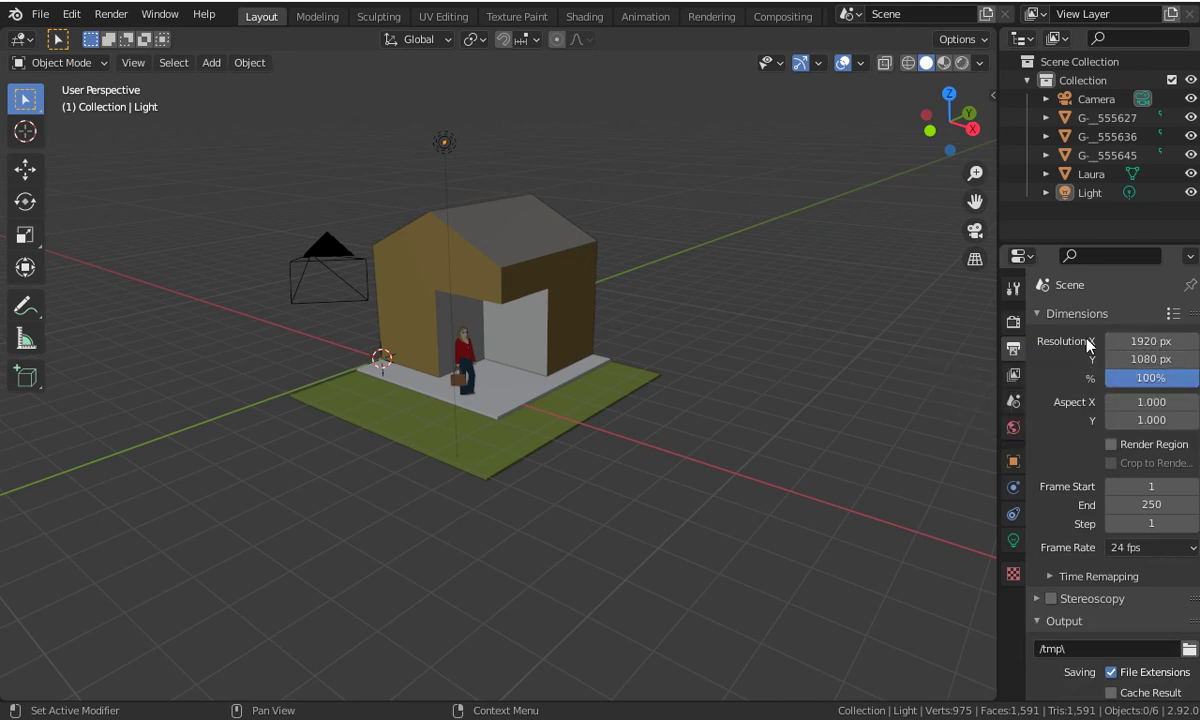
scroll(284, 190, up, 2)
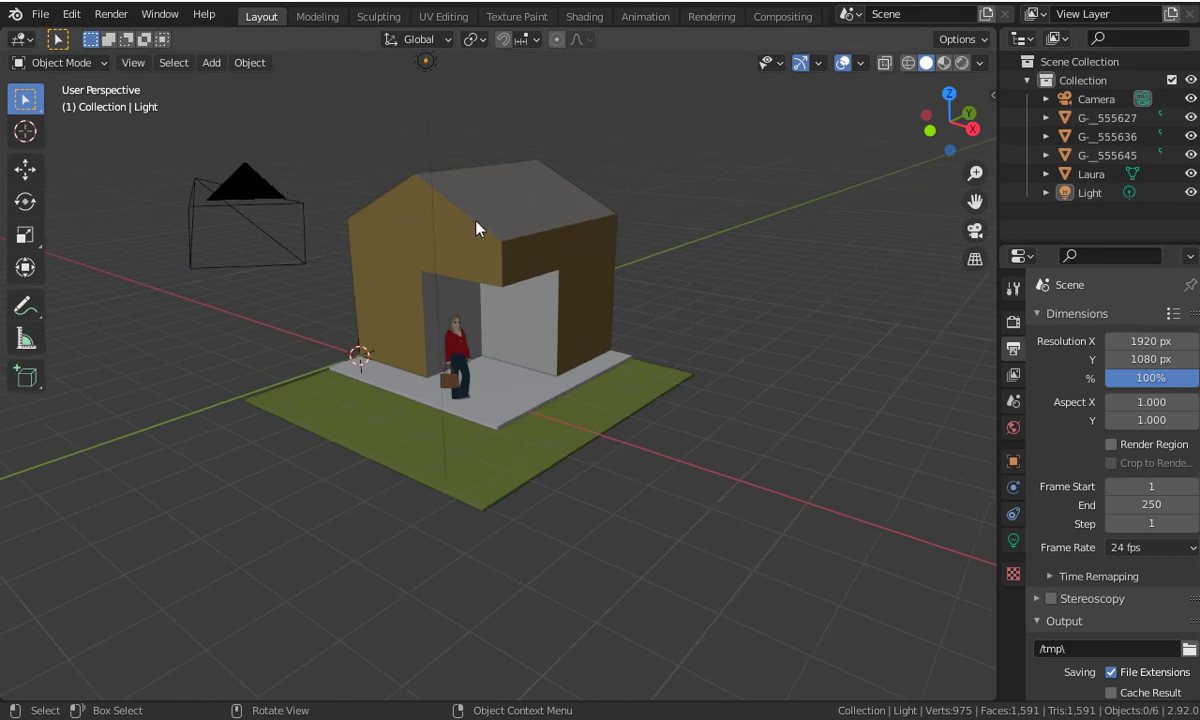
mouse_move(477, 228)
middle_down()
mouse_move(592, 280)
mouse_move(589, 268)
mouse_move(638, 236)
mouse_move(672, 285)
mouse_move(662, 260)
mouse_move(613, 276)
middle_up()
key(ctrl+alt+0)
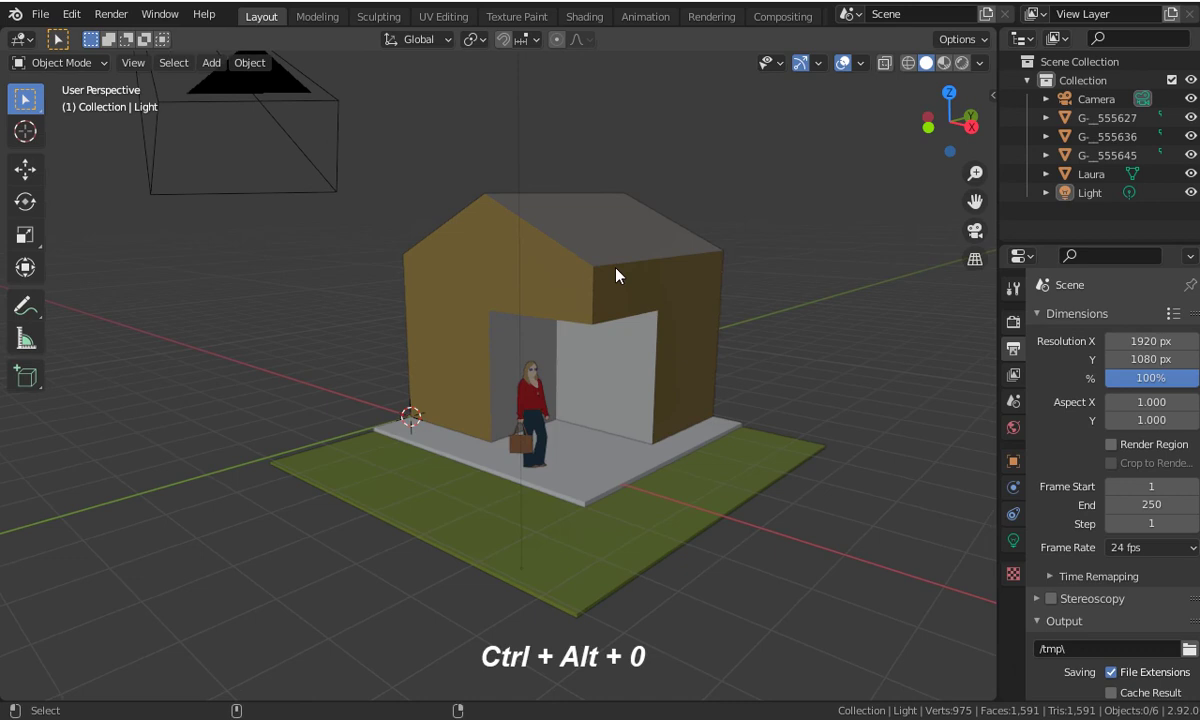
Align the camera to the current view and use the sidebar's view lock settings
key(ctrl+alt+0)
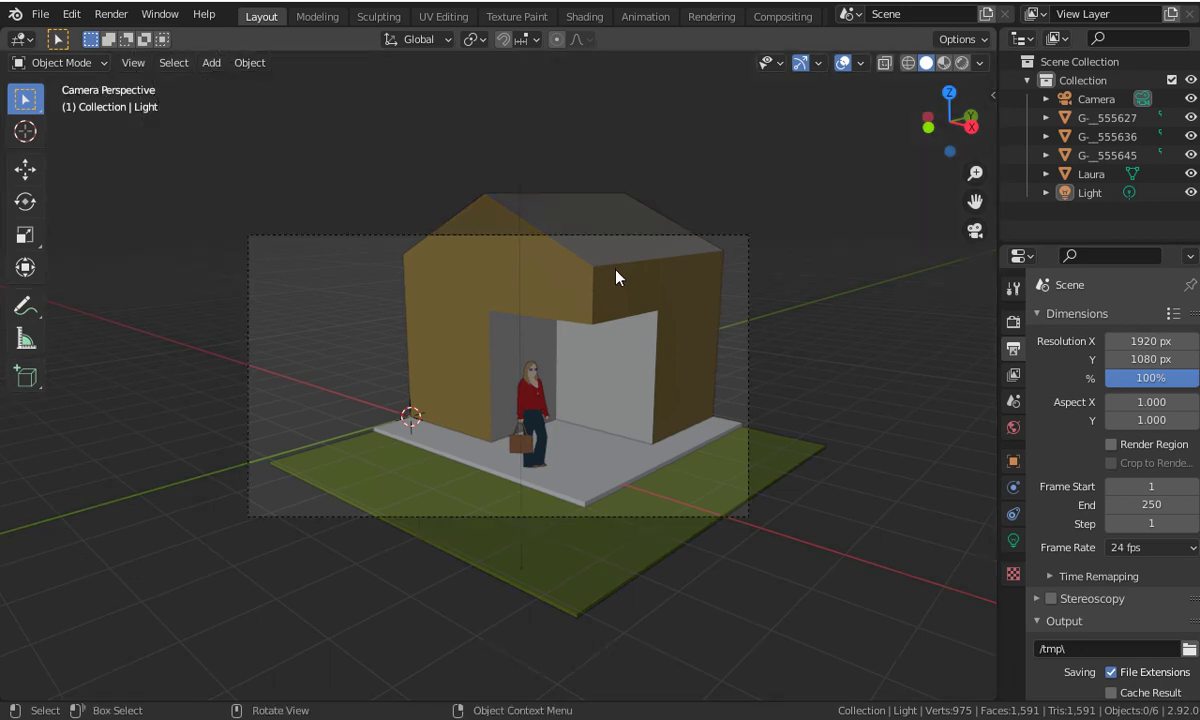
scroll(506, 354, down, 1)
scroll(503, 346, up, 1)
scroll(503, 346, up, 1)
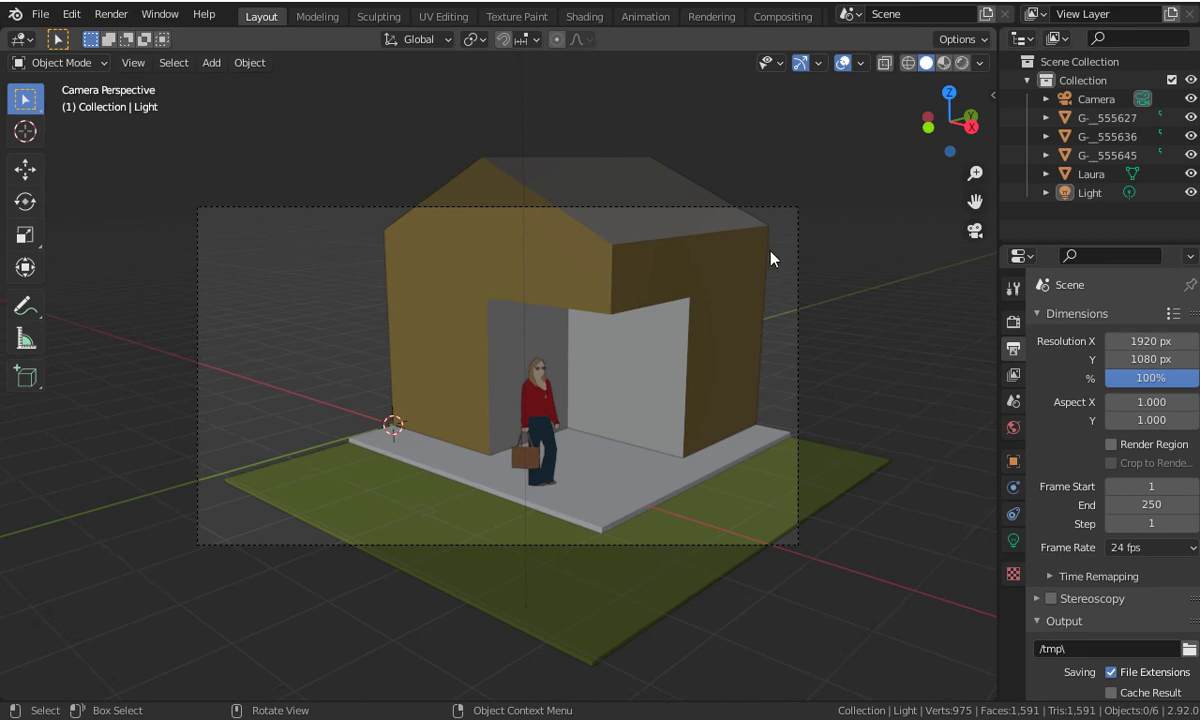
drag(993, 95, 812, 105)
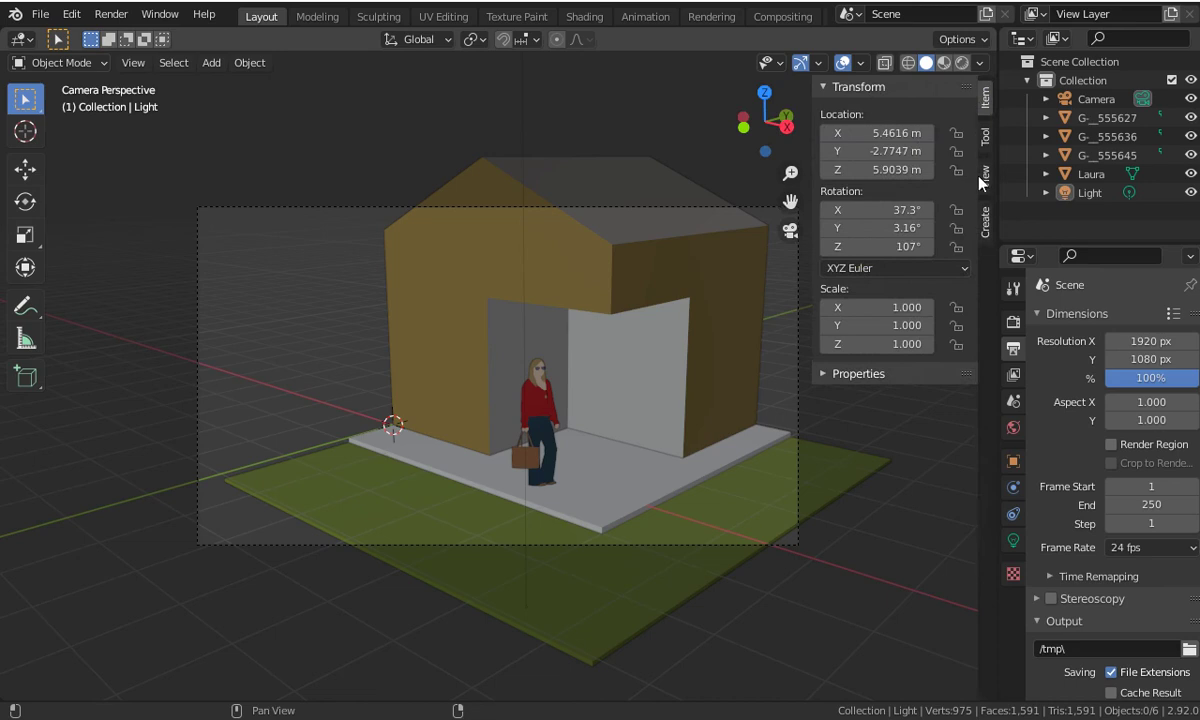
click(984, 178)
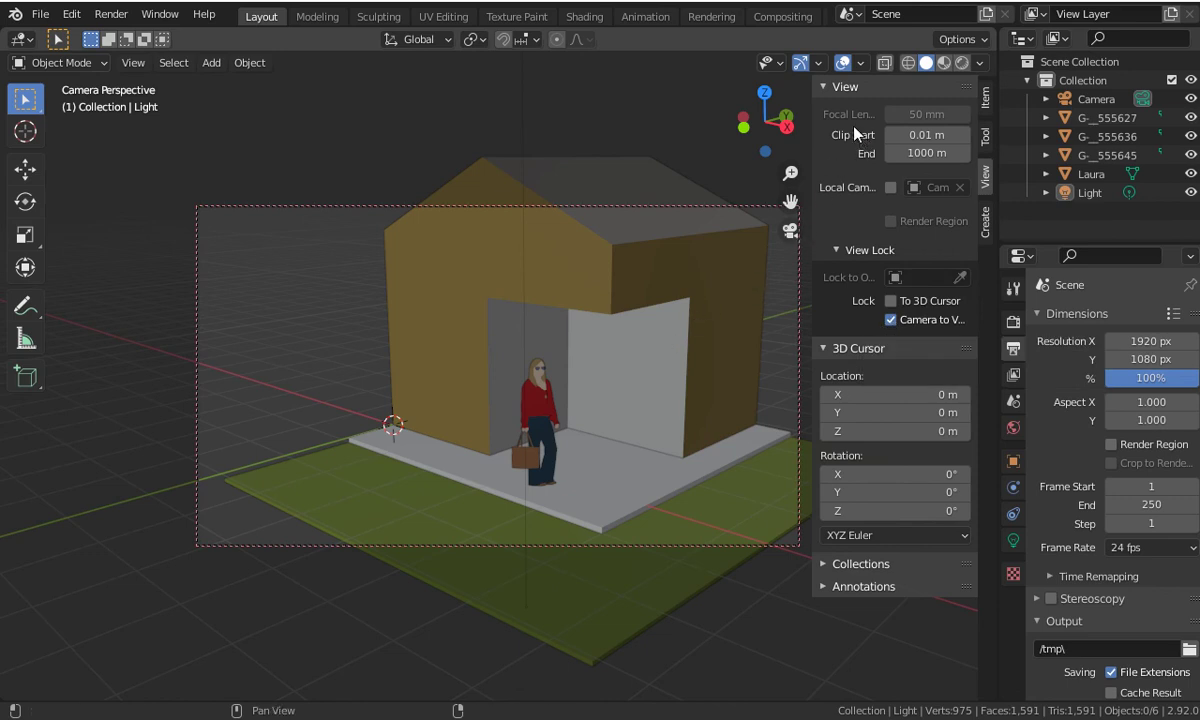
drag(811, 100, 988, 106)
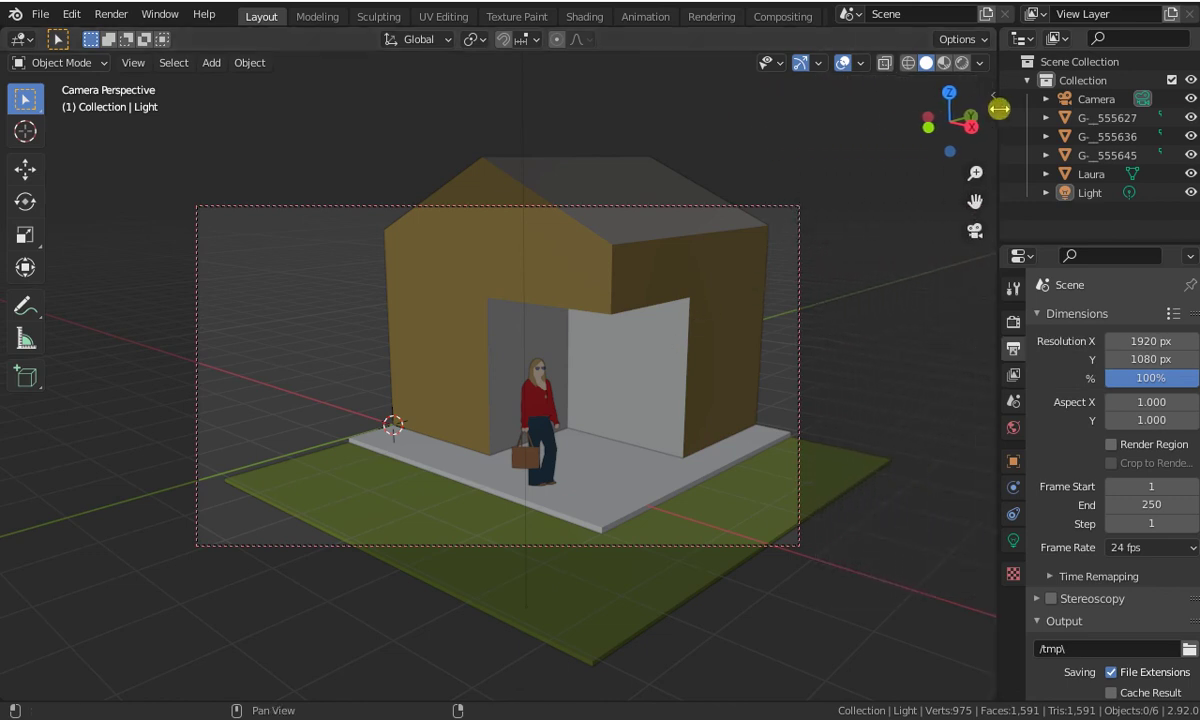
Zoom and pan the camera to frame the whole house, figure and light
scroll(499, 410, down, 2)
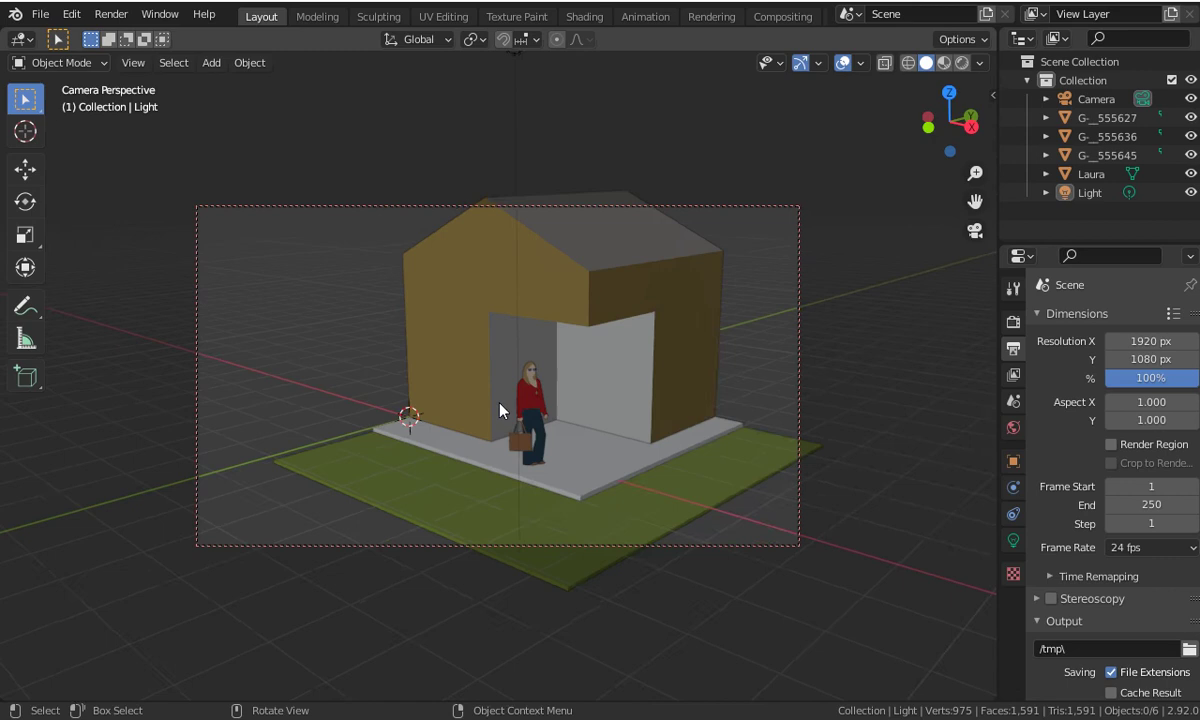
scroll(499, 410, down, 1)
shift+middle_drag(595, 370, 578, 385)
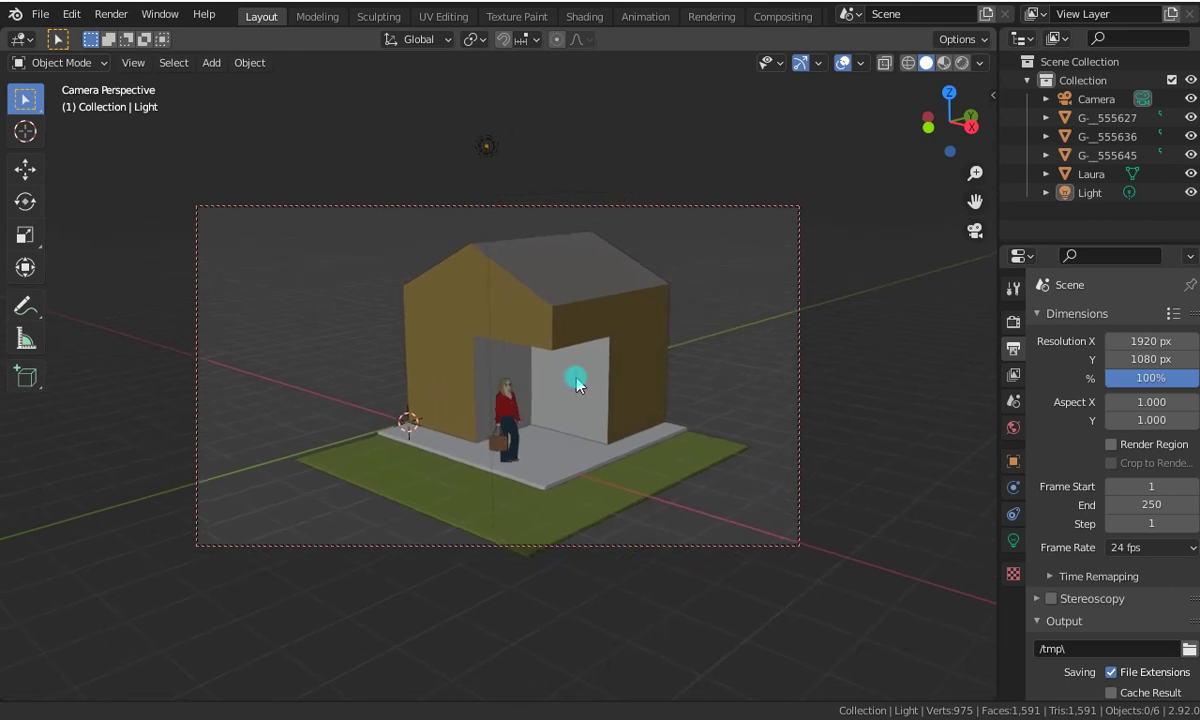
scroll(577, 385, up, 1)
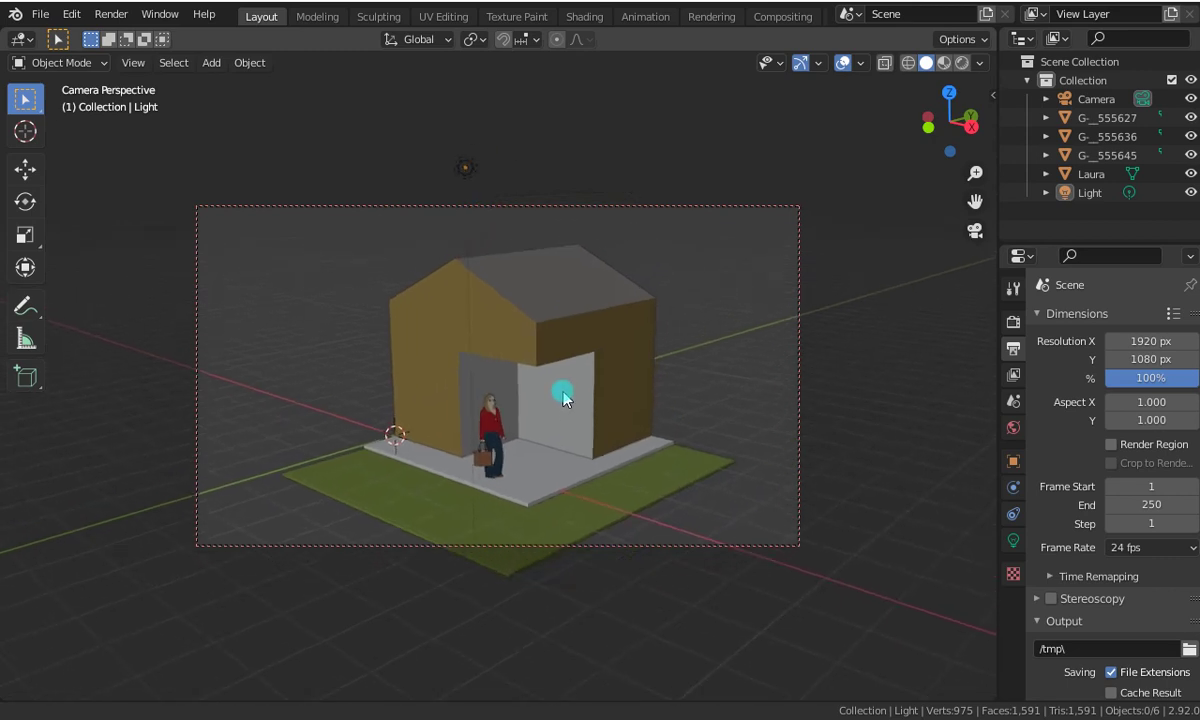
scroll(484, 341, up, 1)
mouse_move(484, 341)
shift+middle_down()
mouse_move(498, 402)
mouse_move(503, 350)
mouse_move(507, 359)
shift+middle_up()
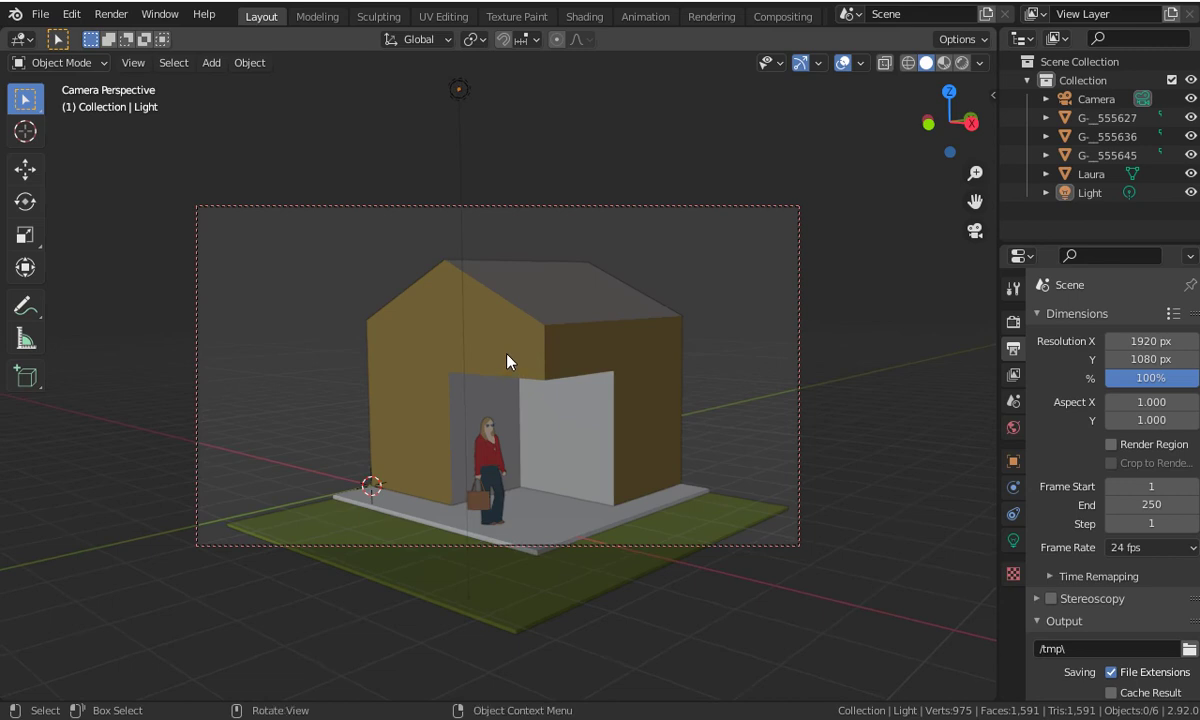
key(n)
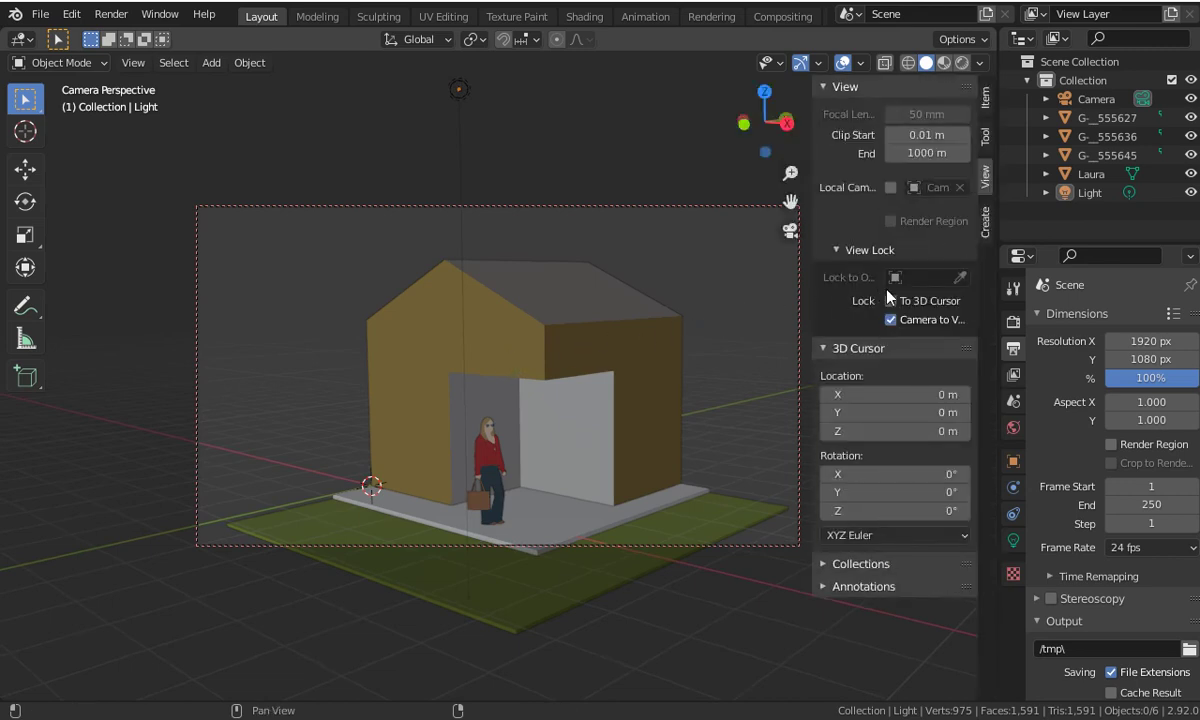
key(n)
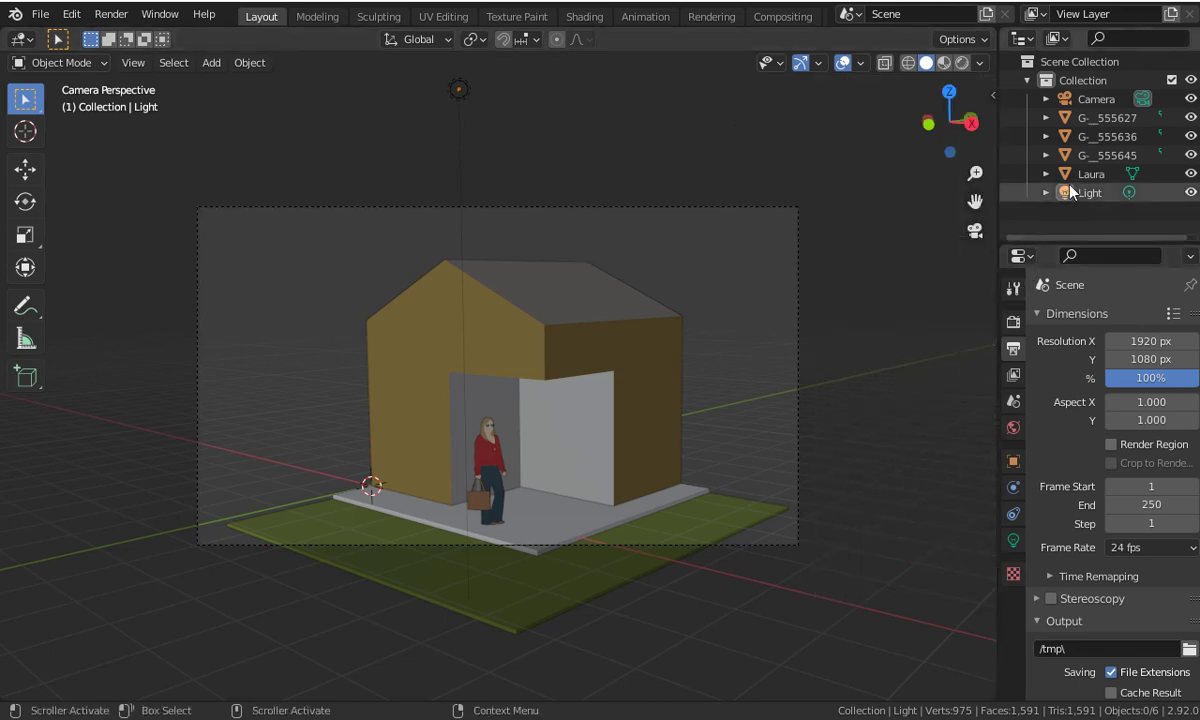
Select the Camera and check its lens, keeping Perspective at 50 mm
click(1094, 100)
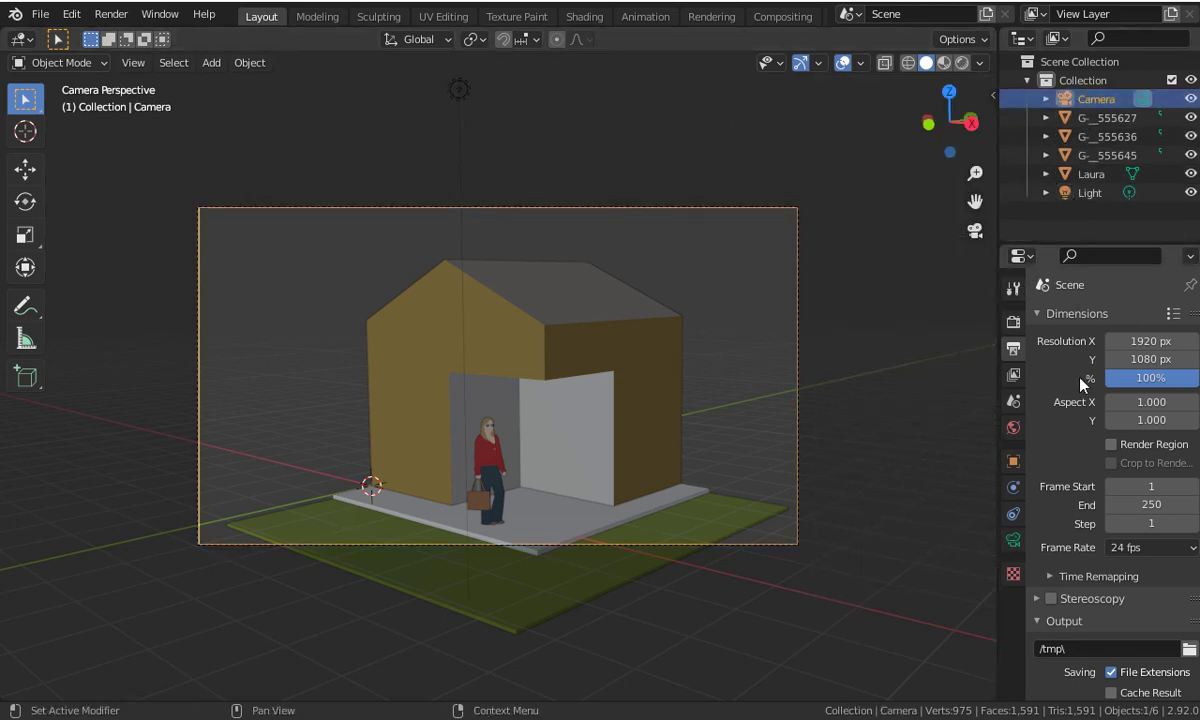
click(1013, 541)
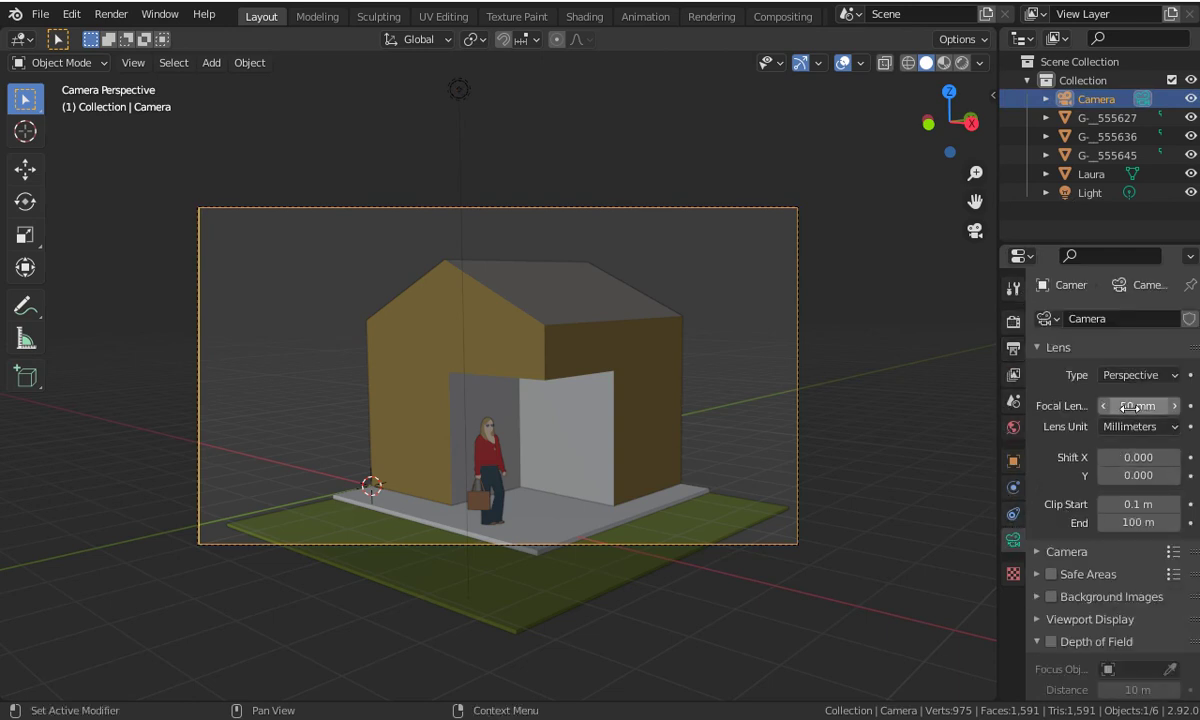
click(1142, 377)
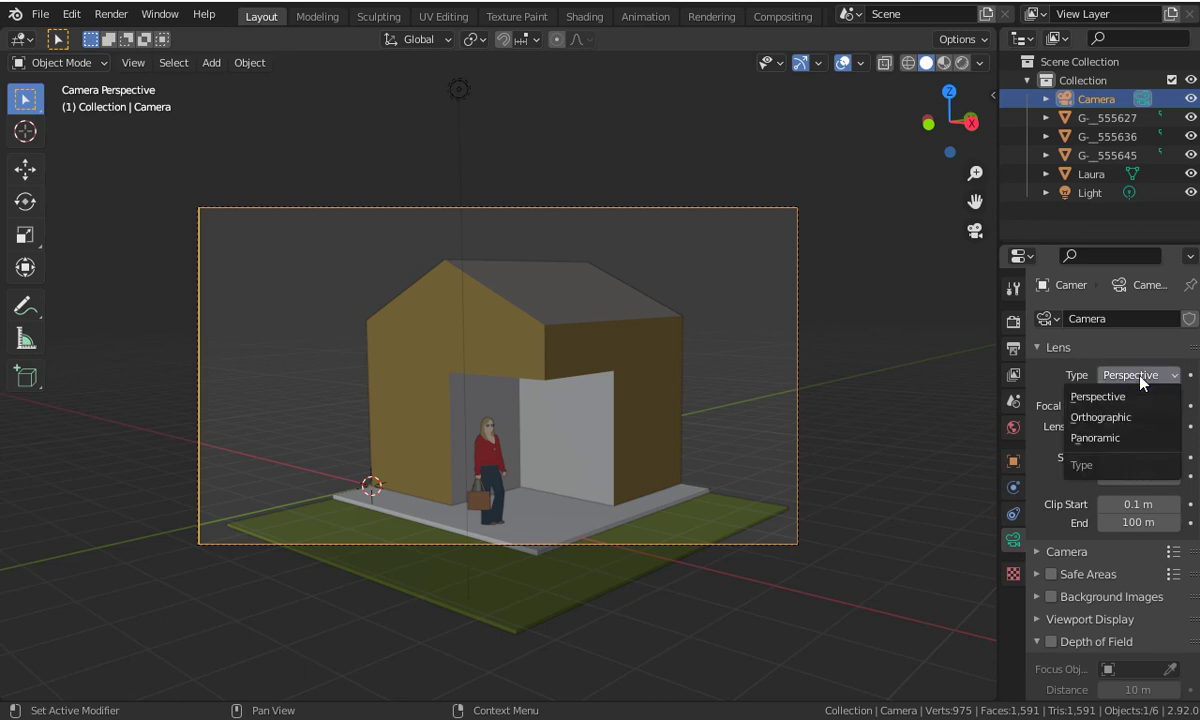
click(1141, 377)
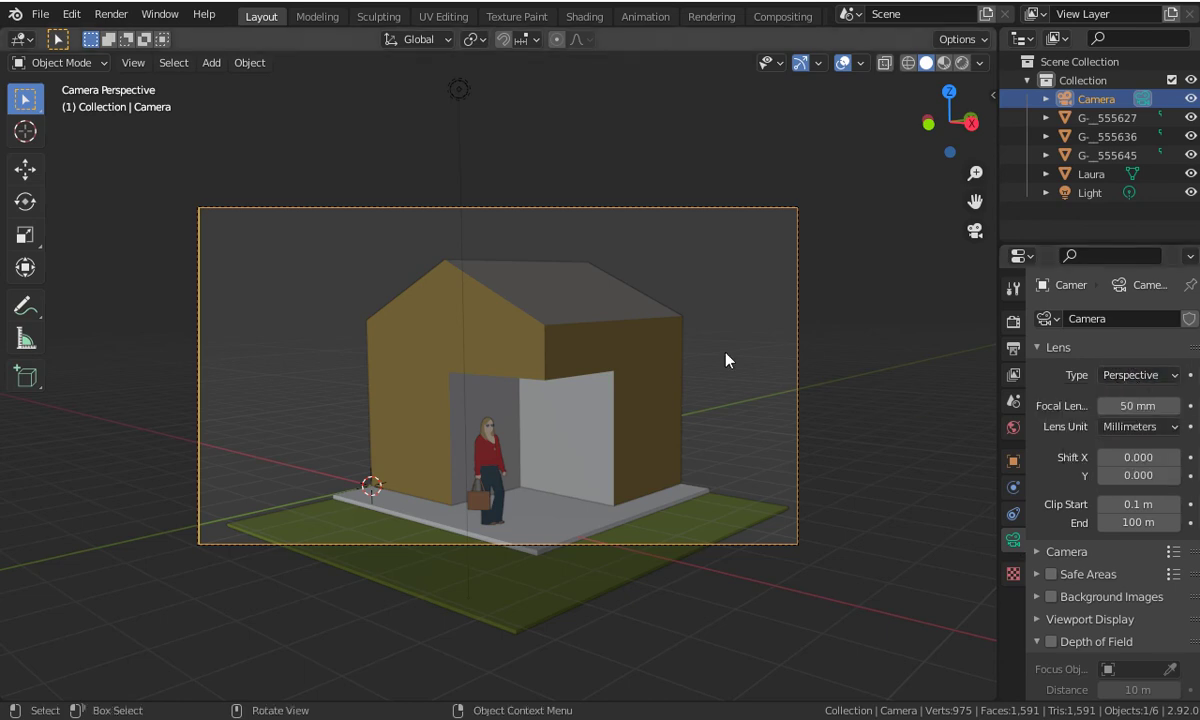
click(646, 249)
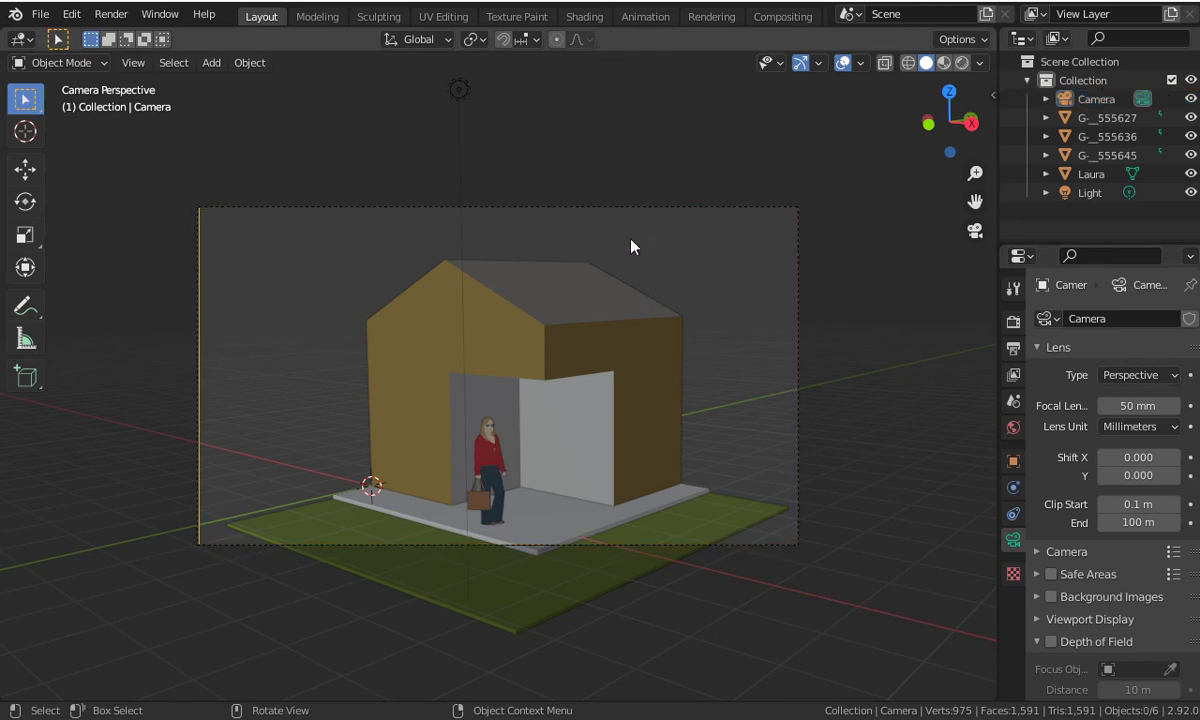
click(111, 14)
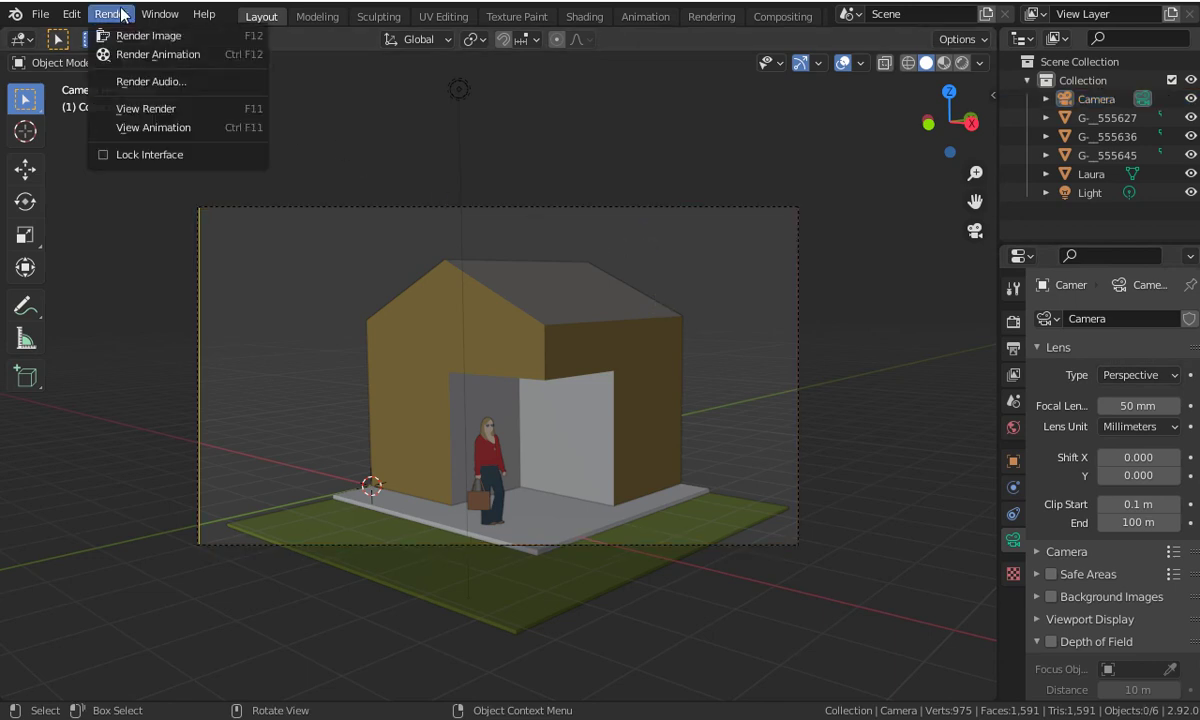
Render a still image from the camera and reposition the render window
click(176, 40)
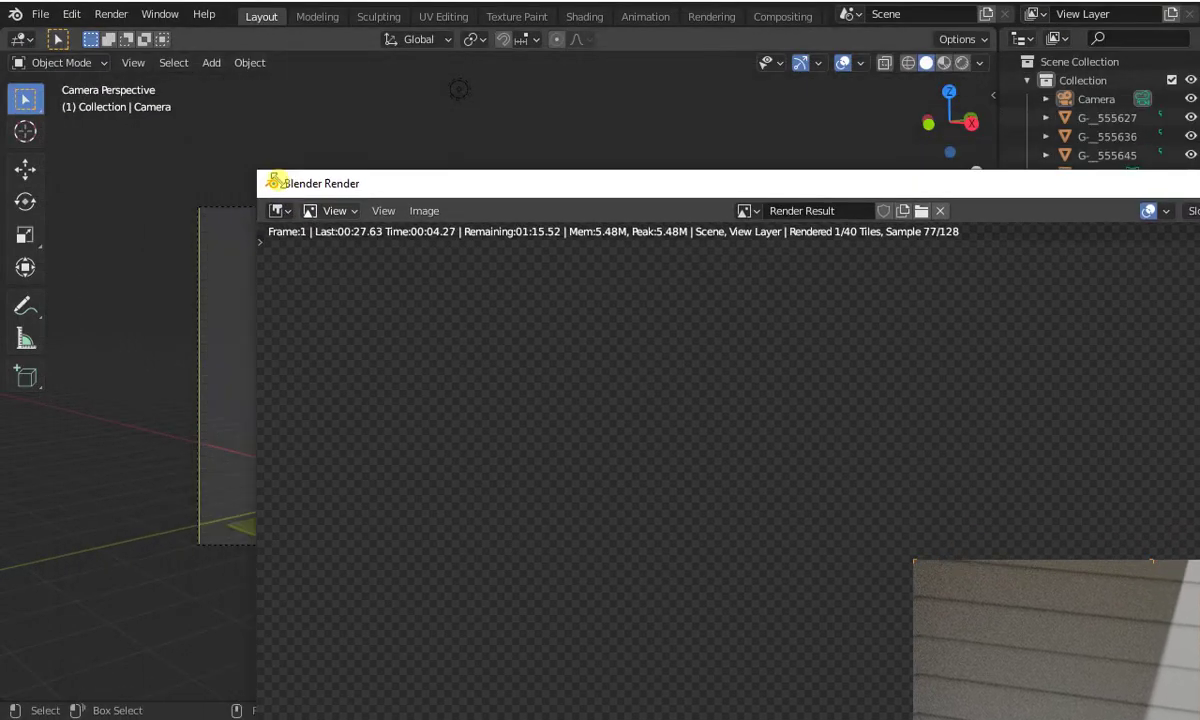
drag(273, 181, 425, 208)
mouse_move(533, 225)
mouse_down()
mouse_move(220, 59)
mouse_move(240, 55)
mouse_up()
scroll(474, 388, down, 2)
scroll(474, 388, down, 1)
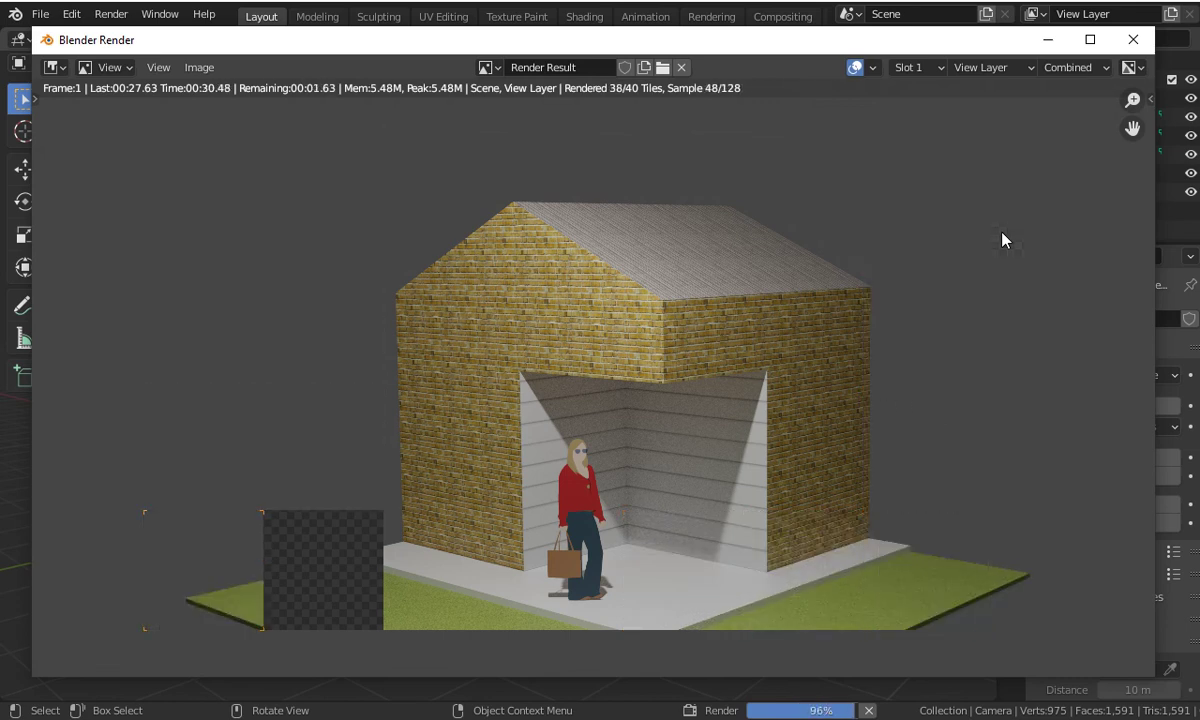
Close the render window and switch the viewport to live Rendered shading
click(199, 67)
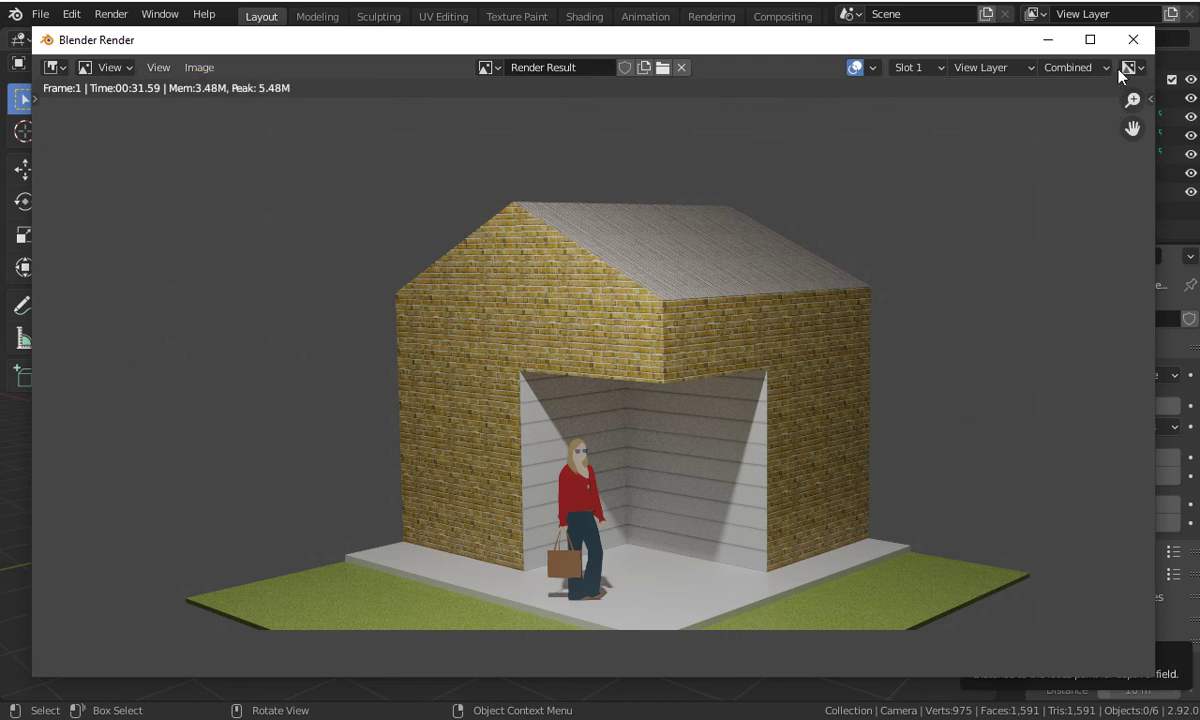
click(1133, 40)
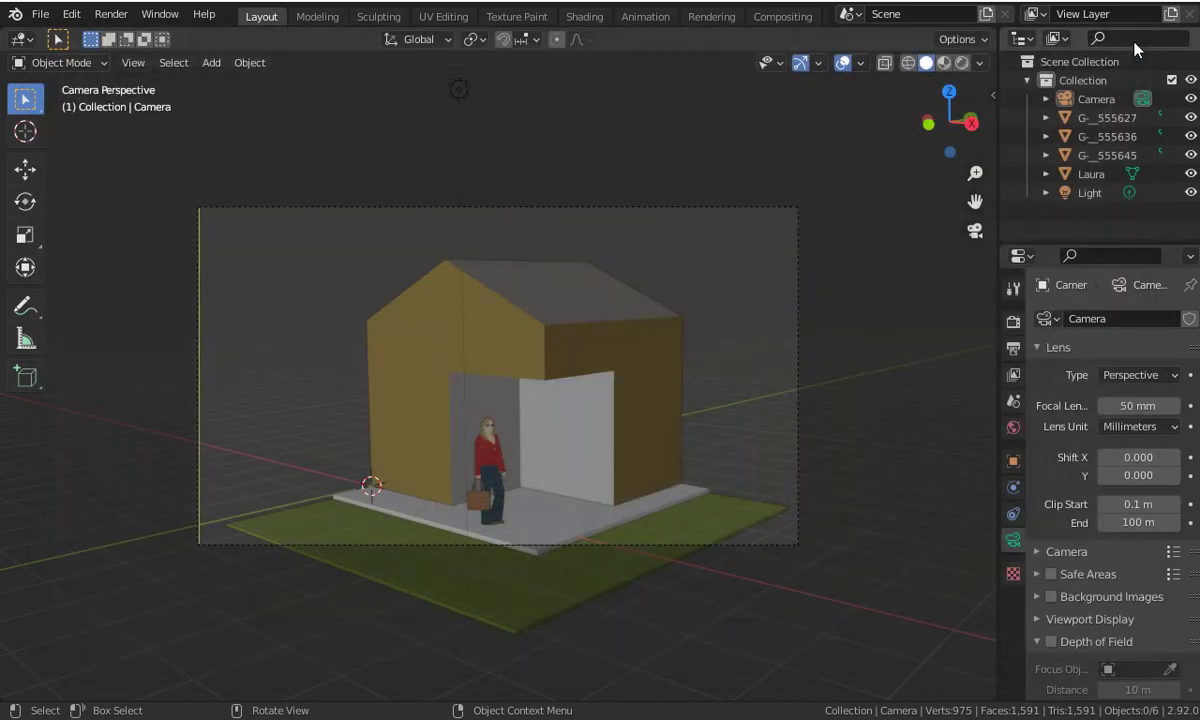
click(959, 63)
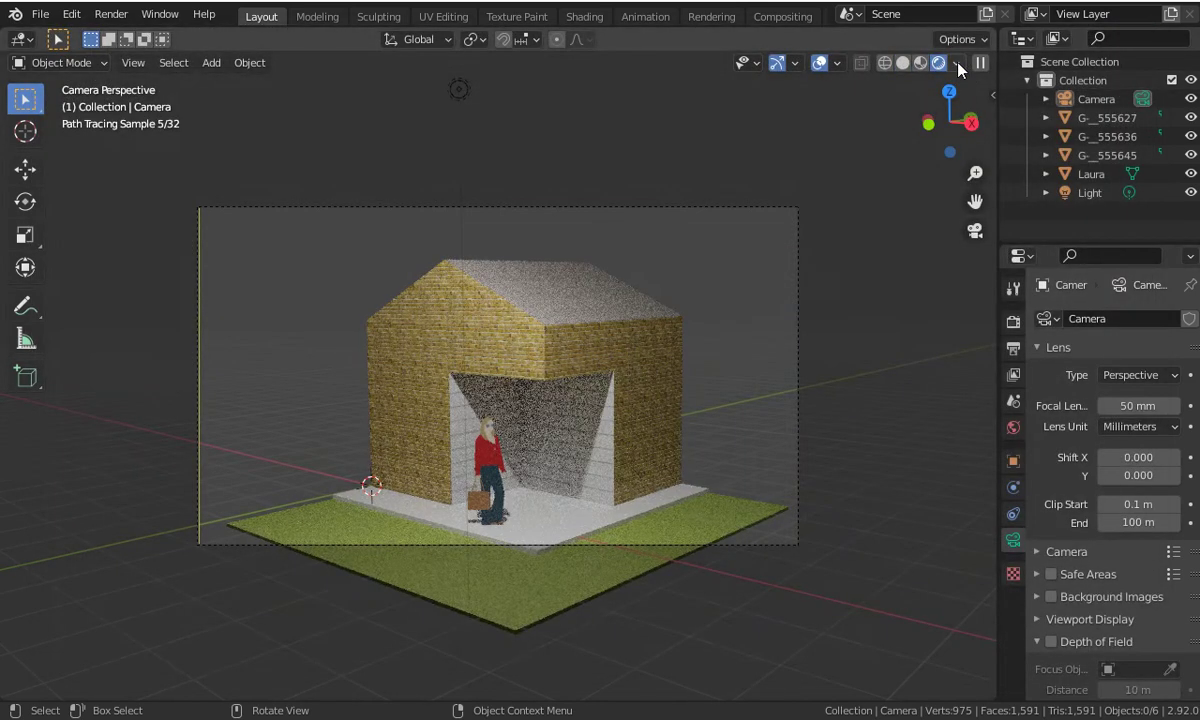